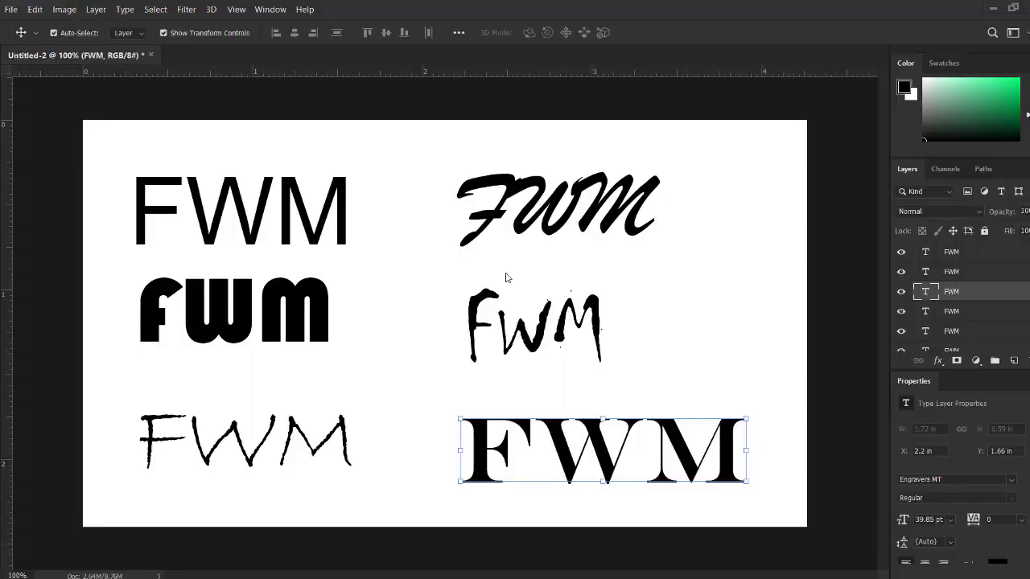
Scroll up and down through the font files in the Fonts folder.
{"action": "scroll", "coordinate": [501, 263], "scroll_direction": "down", "scroll_amount": 3}
{"action": "scroll", "coordinate": [394, 288], "scroll_direction": "up", "scroll_amount": 3}
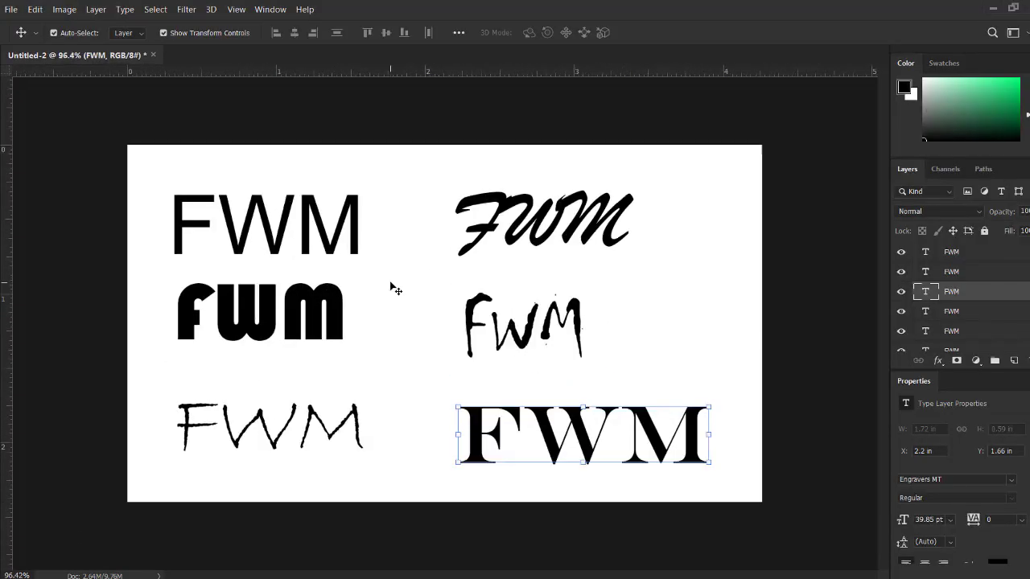
{"action": "scroll", "coordinate": [633, 306], "scroll_direction": "down", "scroll_amount": 3}
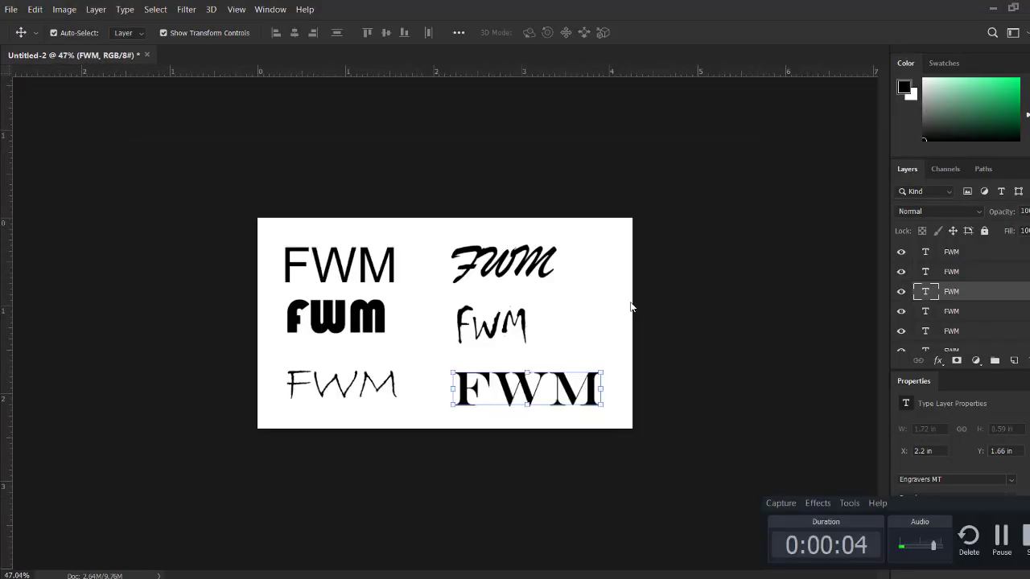
{"action": "scroll", "coordinate": [547, 303], "scroll_direction": "down", "scroll_amount": 2}
{"action": "scroll", "coordinate": [543, 307], "scroll_direction": "up", "scroll_amount": 2}
{"action": "scroll", "coordinate": [543, 307], "scroll_direction": "up", "scroll_amount": 2}
{"action": "scroll", "coordinate": [543, 307], "scroll_direction": "down", "scroll_amount": 1}
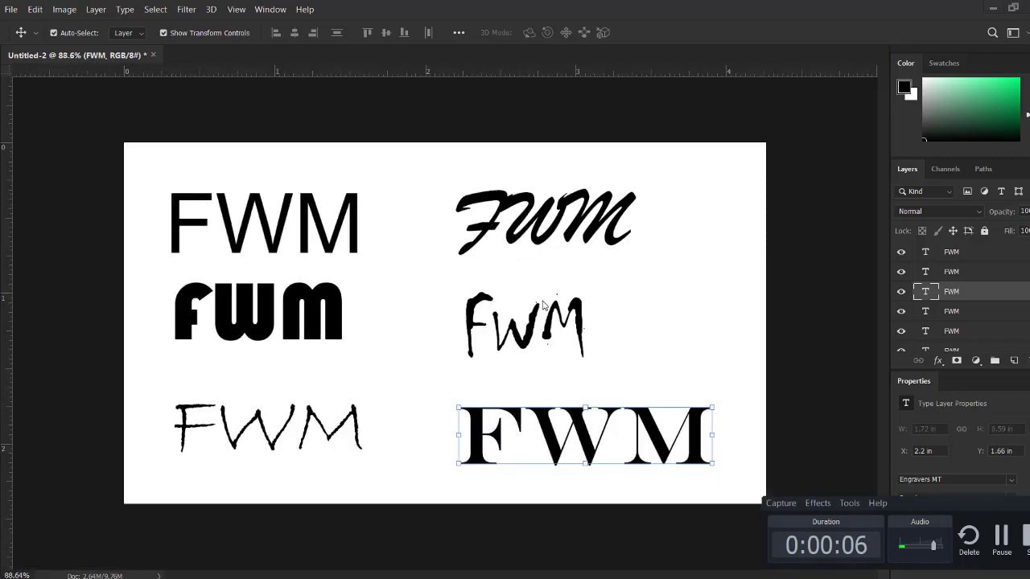
{"action": "scroll", "coordinate": [543, 306], "scroll_direction": "down", "scroll_amount": 2}
{"action": "scroll", "coordinate": [543, 304], "scroll_direction": "up", "scroll_amount": 2}
{"action": "scroll", "coordinate": [500, 312], "scroll_direction": "up", "scroll_amount": 2}
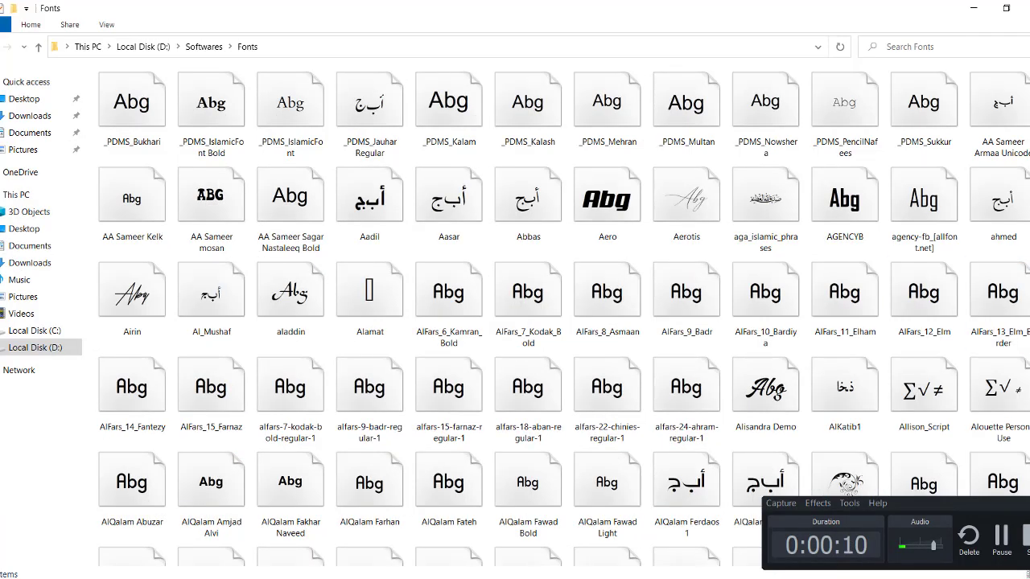
{"action": "scroll", "coordinate": [906, 77], "scroll_direction": "down", "scroll_amount": 10}
{"action": "scroll", "coordinate": [905, 77], "scroll_direction": "down", "scroll_amount": 10}
{"action": "scroll", "coordinate": [905, 76], "scroll_direction": "down", "scroll_amount": 5}
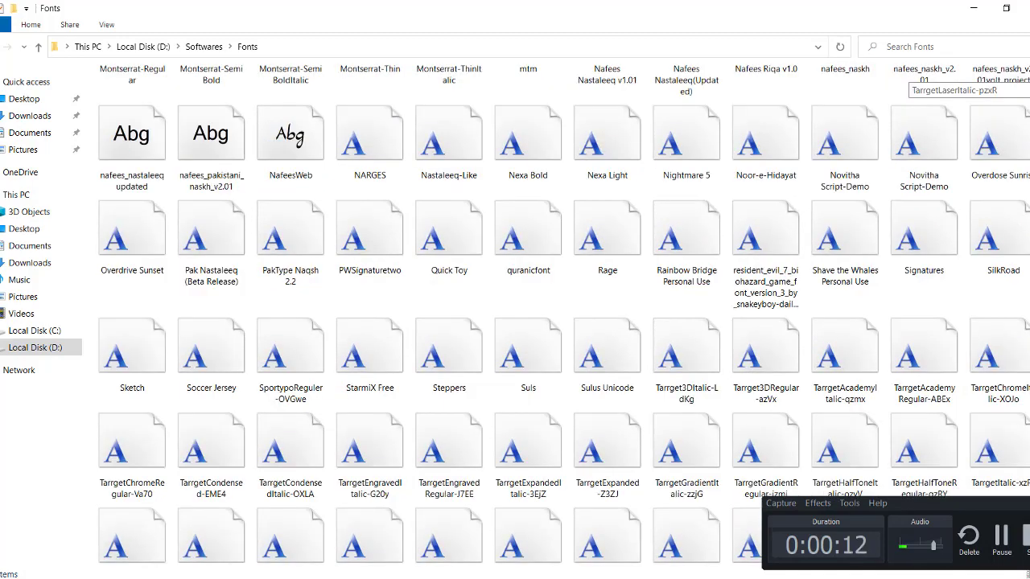
{"action": "scroll", "coordinate": [905, 76], "scroll_direction": "up", "scroll_amount": 10}
{"action": "scroll", "coordinate": [905, 76], "scroll_direction": "up", "scroll_amount": 10}
{"action": "scroll", "coordinate": [905, 77], "scroll_direction": "up", "scroll_amount": 1}
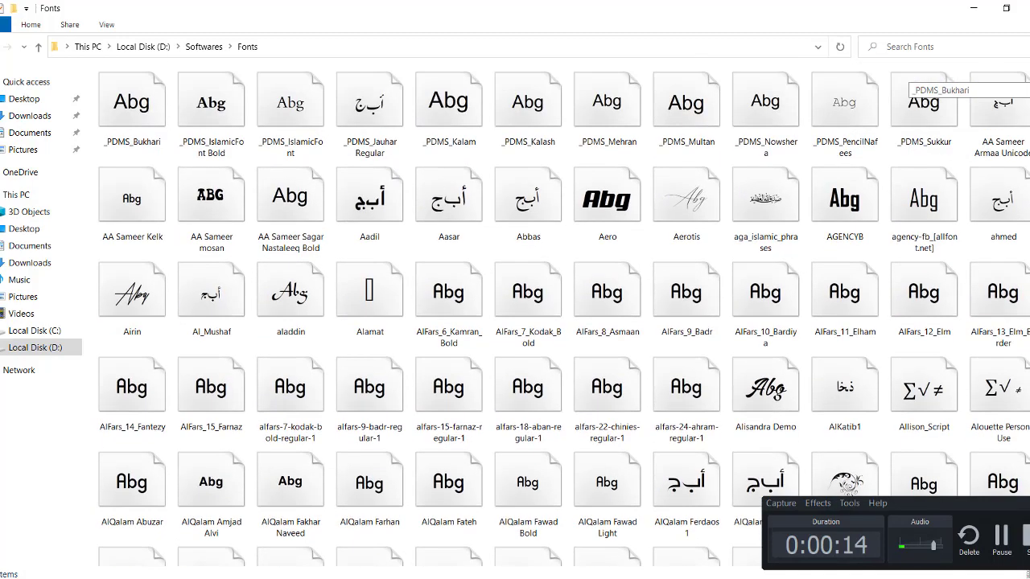
{"action": "scroll", "coordinate": [734, 326], "scroll_direction": "down", "scroll_amount": 3}
{"action": "scroll", "coordinate": [734, 326], "scroll_direction": "down", "scroll_amount": 5}
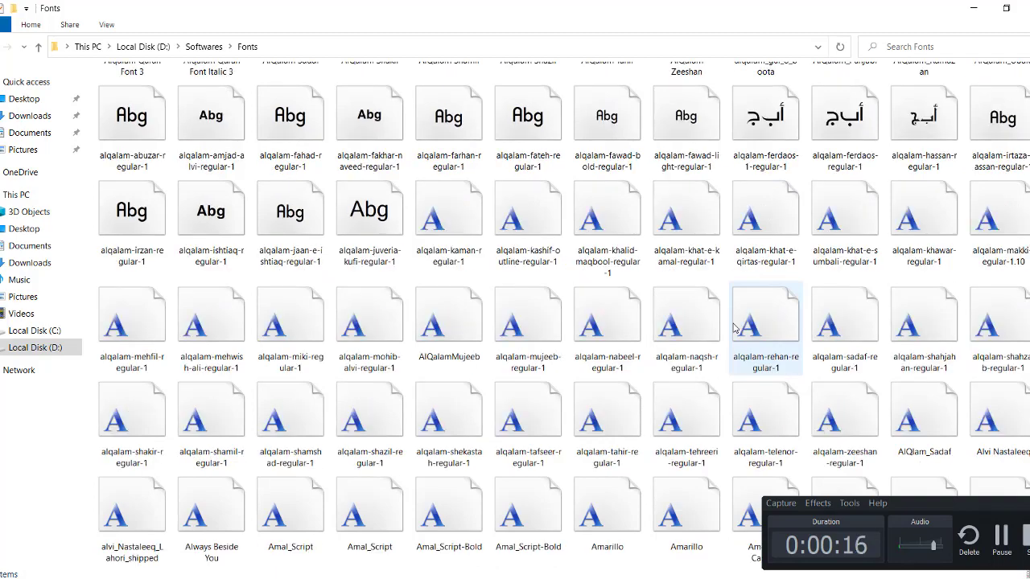
{"action": "scroll", "coordinate": [734, 326], "scroll_direction": "up", "scroll_amount": 4}
{"action": "scroll", "coordinate": [734, 326], "scroll_direction": "up", "scroll_amount": 5}
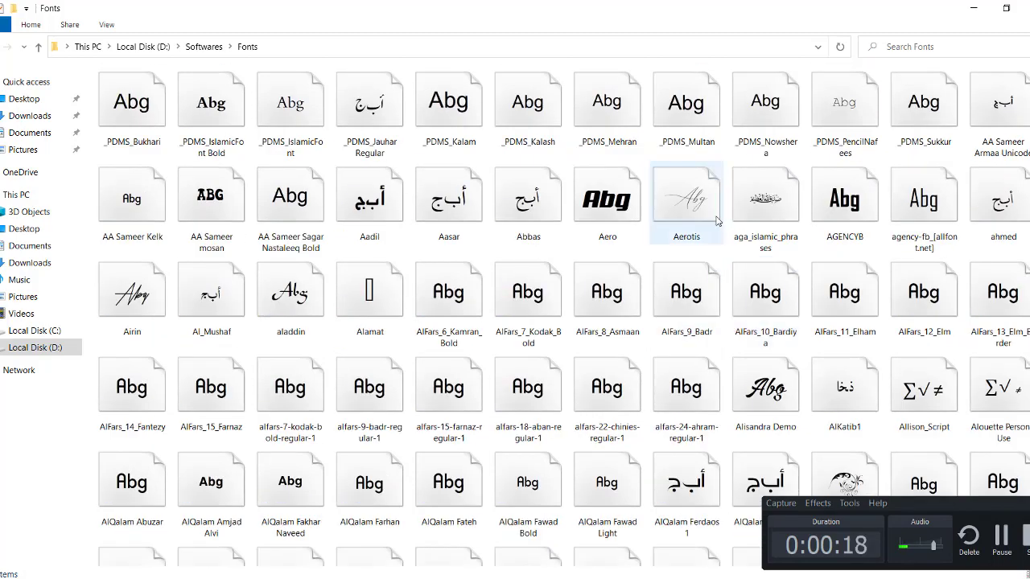
{"action": "scroll", "coordinate": [697, 273], "scroll_direction": "down", "scroll_amount": 3}
{"action": "scroll", "coordinate": [127, 529], "scroll_direction": "down", "scroll_amount": 4}
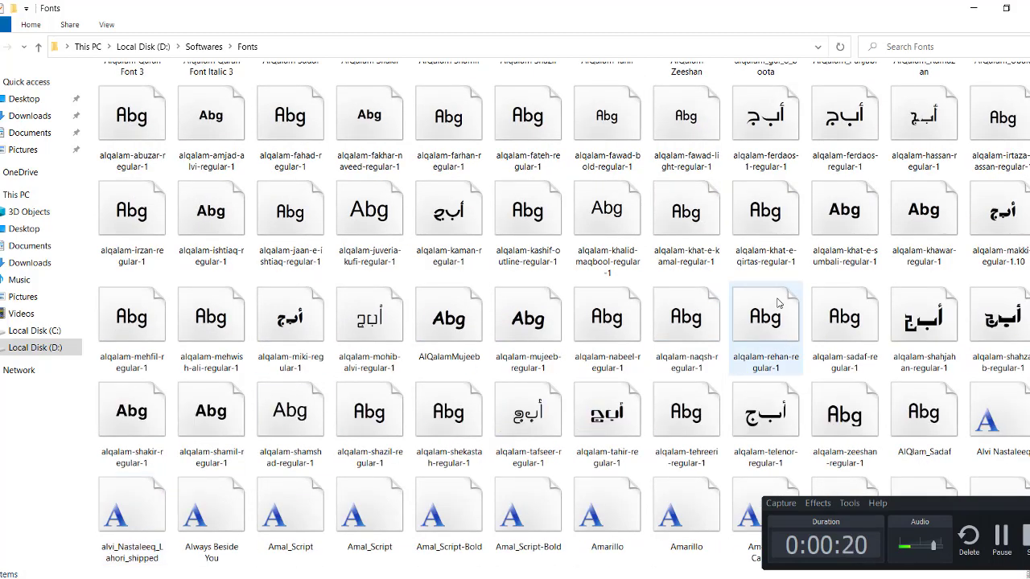
{"action": "scroll", "coordinate": [765, 322], "scroll_direction": "down", "scroll_amount": 3}
{"action": "scroll", "coordinate": [765, 321], "scroll_direction": "down", "scroll_amount": 4}
{"action": "scroll", "coordinate": [352, 429], "scroll_direction": "down", "scroll_amount": 8}
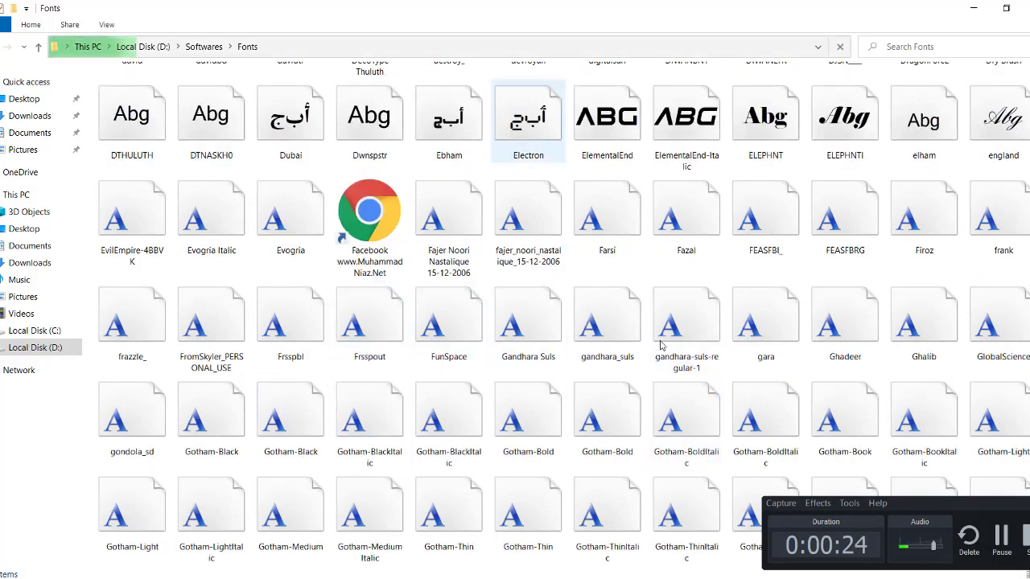
{"action": "scroll", "coordinate": [823, 331], "scroll_direction": "down", "scroll_amount": 3}
{"action": "scroll", "coordinate": [783, 338], "scroll_direction": "down", "scroll_amount": 3}
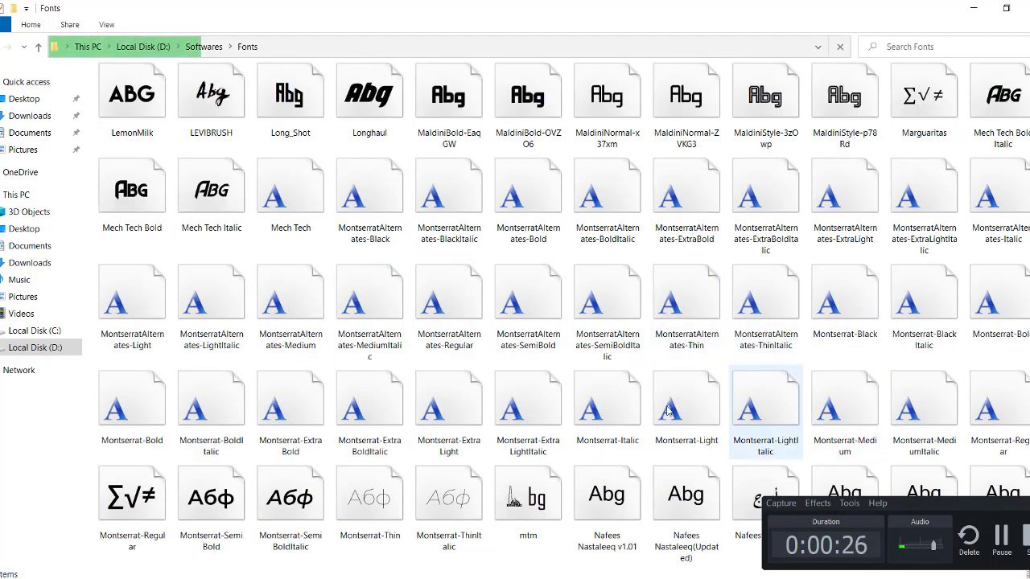
In Photoshop, fit the canvas and browse fonts for the top-left FWM text, keeping Arial.
{"action": "key", "text": "alt+Tab"}
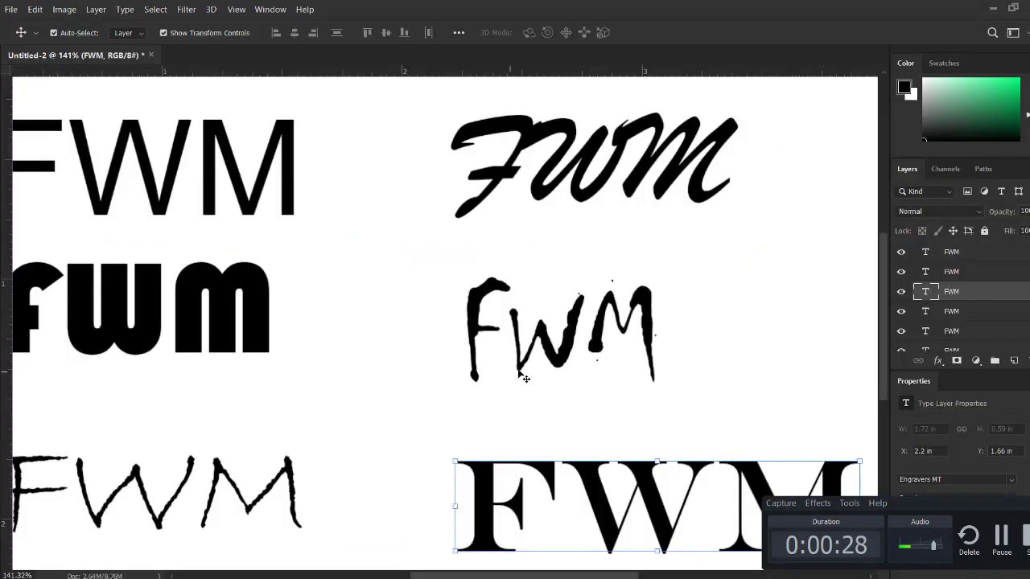
{"action": "key", "text": "ctrl+0"}
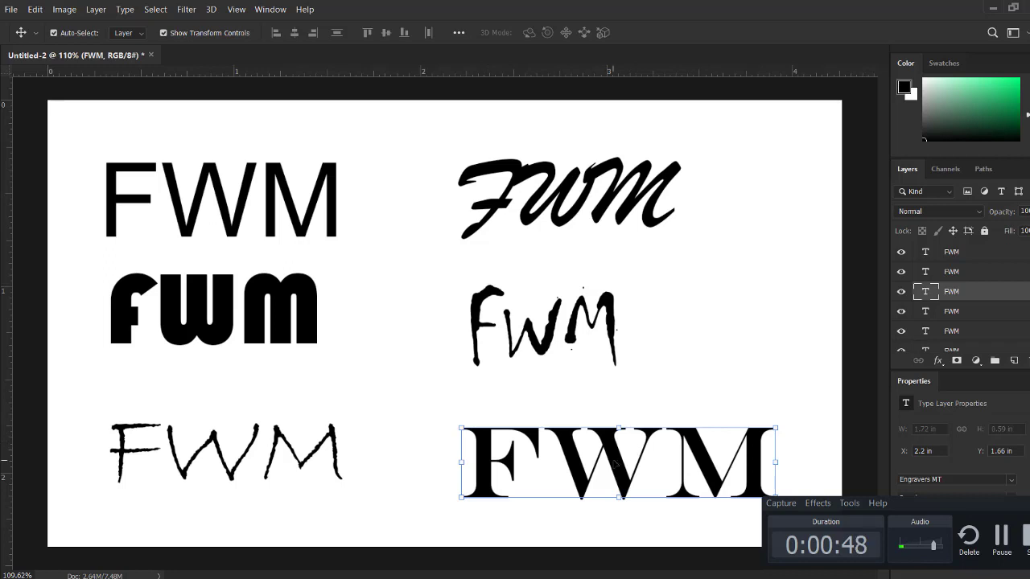
{"action": "double_click", "coordinate": [246, 219]}
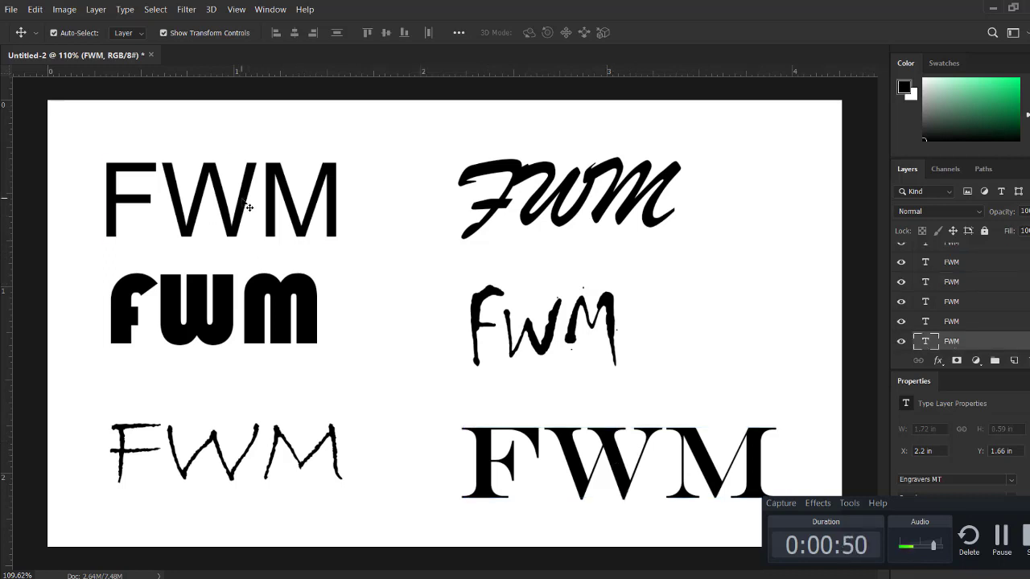
{"action": "left_click", "coordinate": [173, 33]}
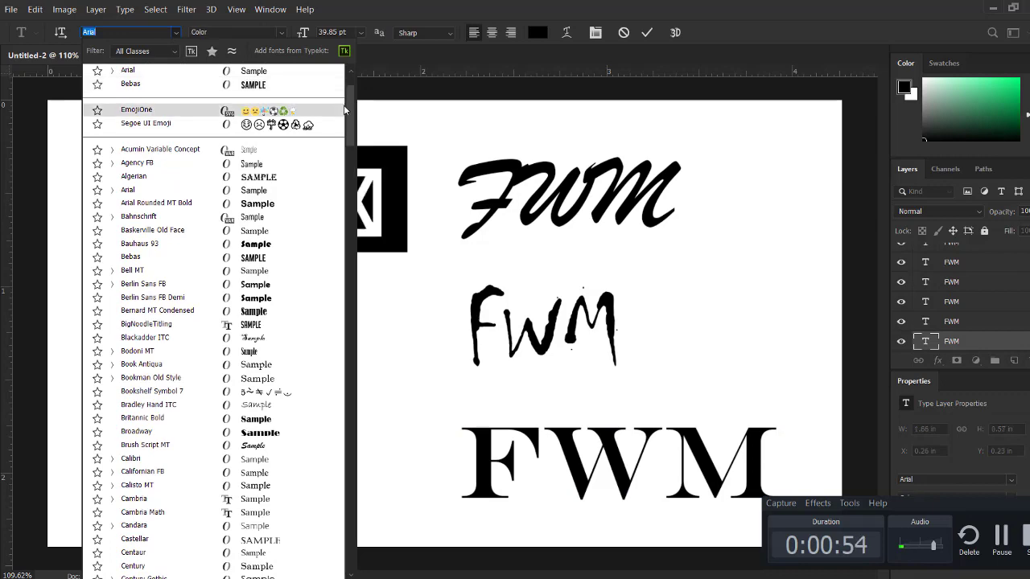
{"action": "left_click_drag", "start_coordinate": [352, 109], "coordinate": [350, 343]}
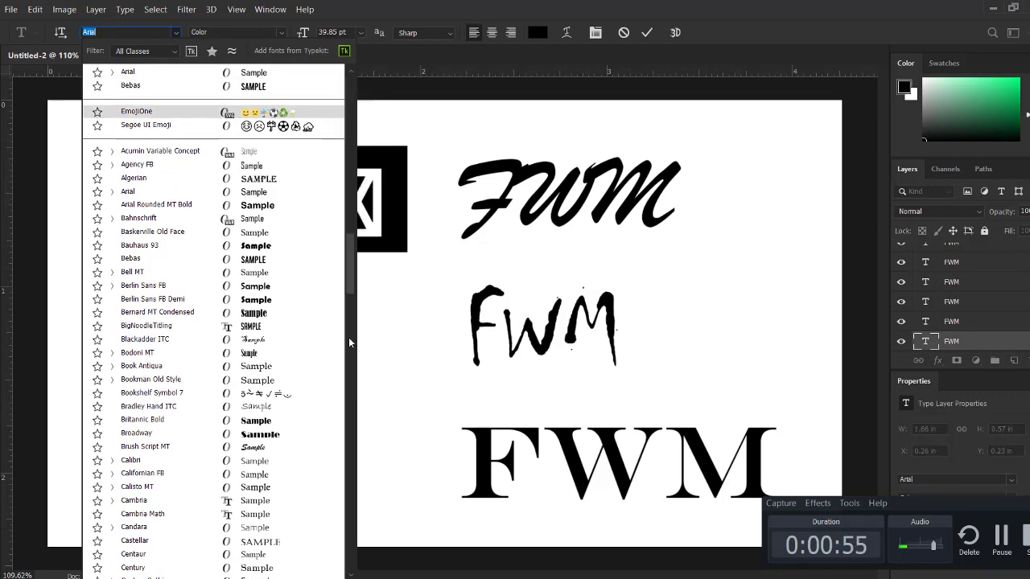
{"action": "left_click", "coordinate": [349, 548]}
{"action": "left_click", "coordinate": [349, 547]}
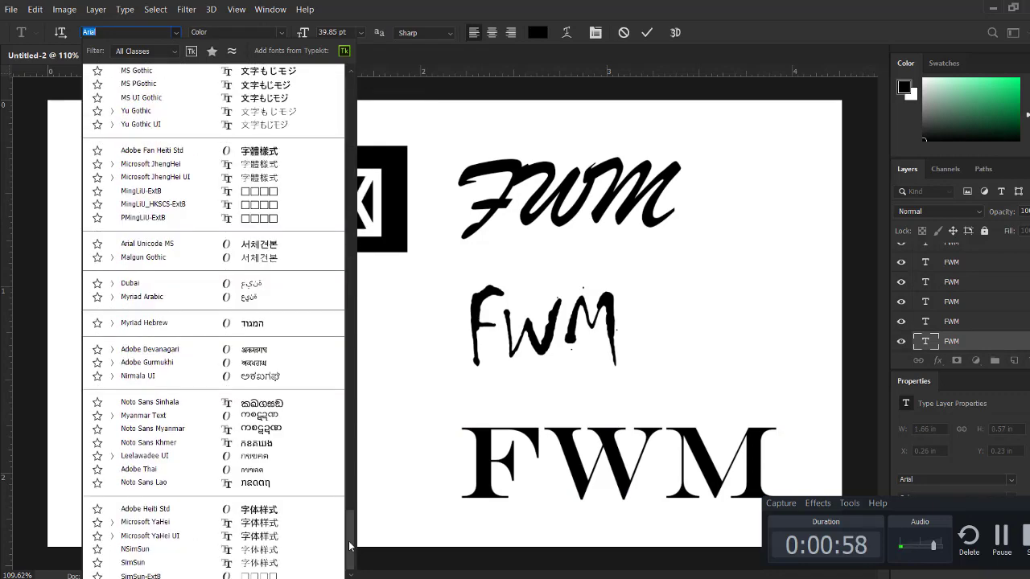
{"action": "left_click", "coordinate": [355, 427]}
{"action": "key", "text": "Escape"}
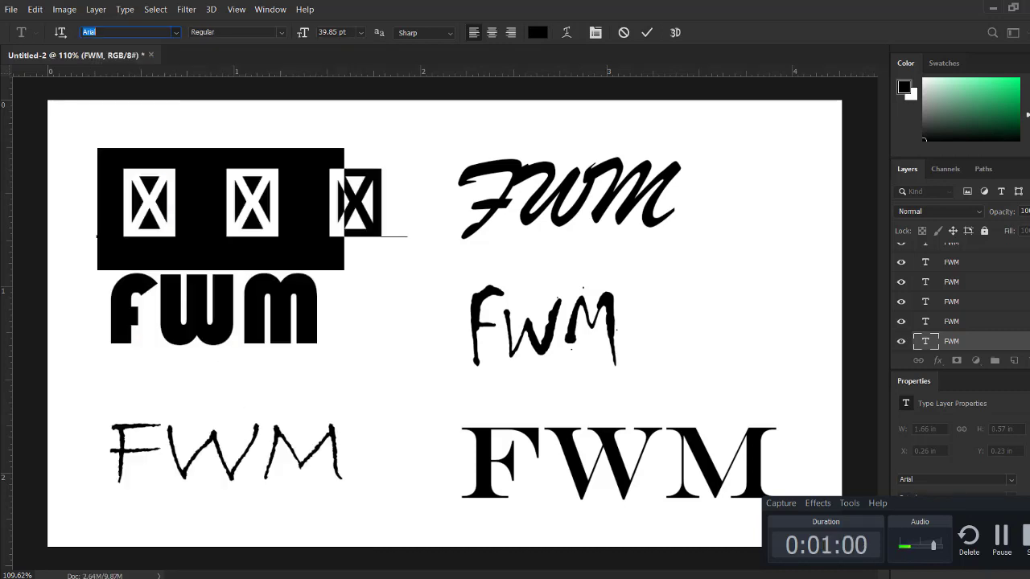
{"action": "key", "text": "Return"}
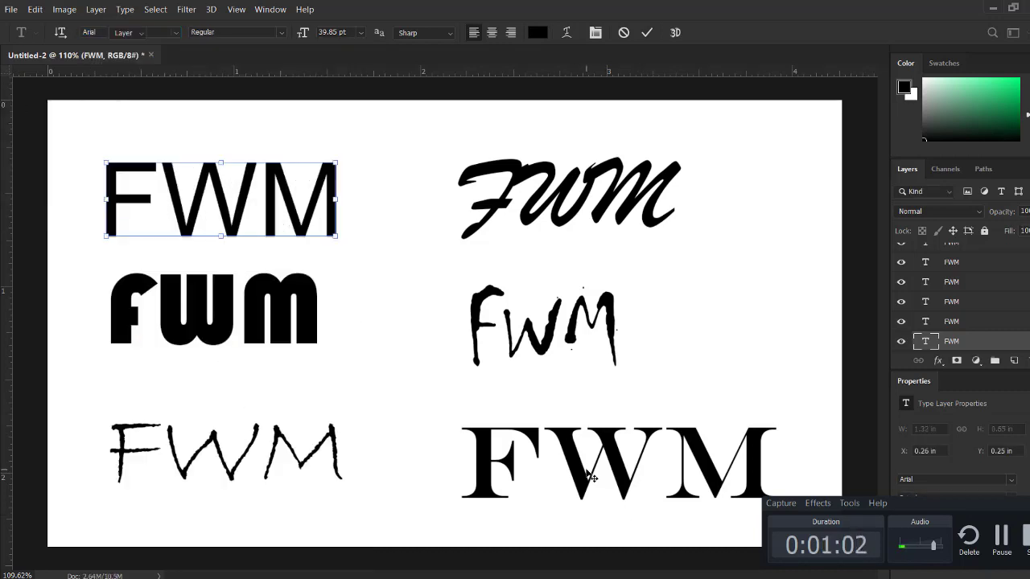
Delete the other FWM samples: Engravers, Brush Script, and the rough and bold versions.
{"action": "key", "text": "v"}
{"action": "left_click", "coordinate": [592, 483]}
{"action": "key", "text": "Delete"}
{"action": "left_click", "coordinate": [555, 342]}
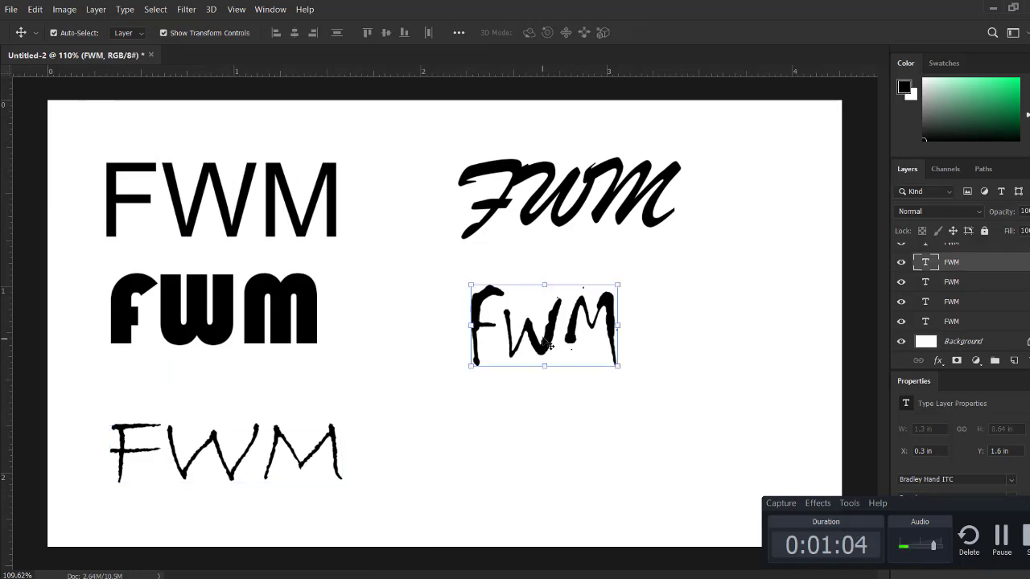
{"action": "key", "text": "Delete"}
{"action": "left_click", "coordinate": [563, 229]}
{"action": "key", "text": "Delete"}
{"action": "left_click", "coordinate": [271, 450]}
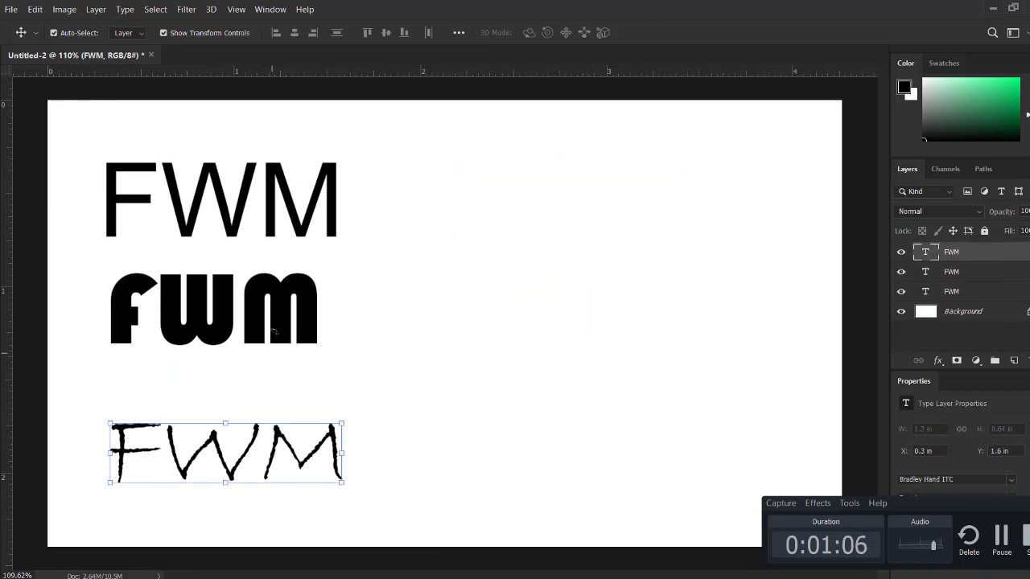
{"action": "key", "text": "Delete"}
{"action": "left_click", "coordinate": [276, 331]}
{"action": "key", "text": "Delete"}
Move the Arial FWM text to the canvas centre and commit it.
{"action": "left_click", "coordinate": [306, 230]}
{"action": "left_click_drag", "start_coordinate": [307, 230], "coordinate": [462, 321]}
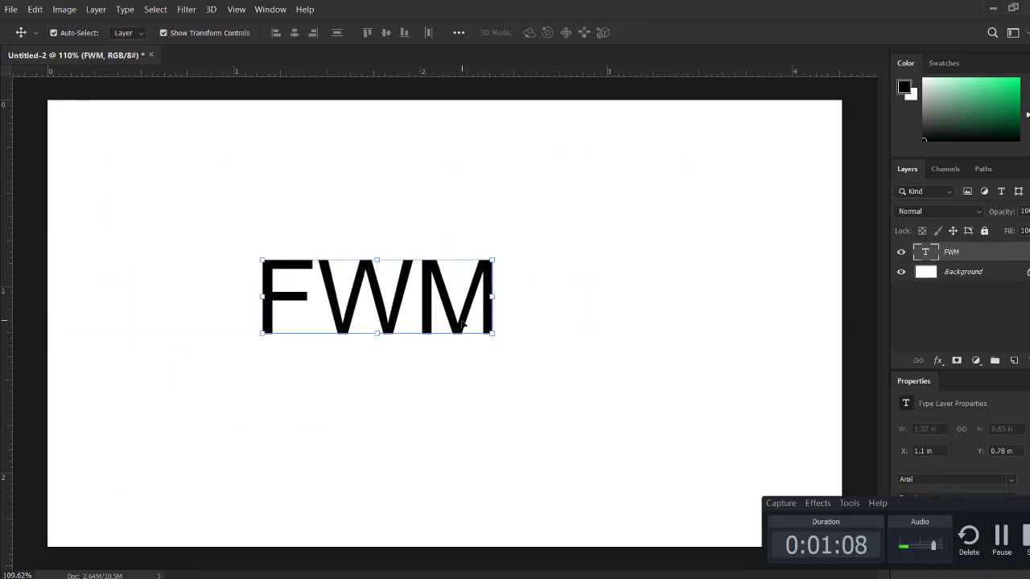
{"action": "double_click", "coordinate": [462, 322]}
{"action": "key", "text": "ctrl+Return"}
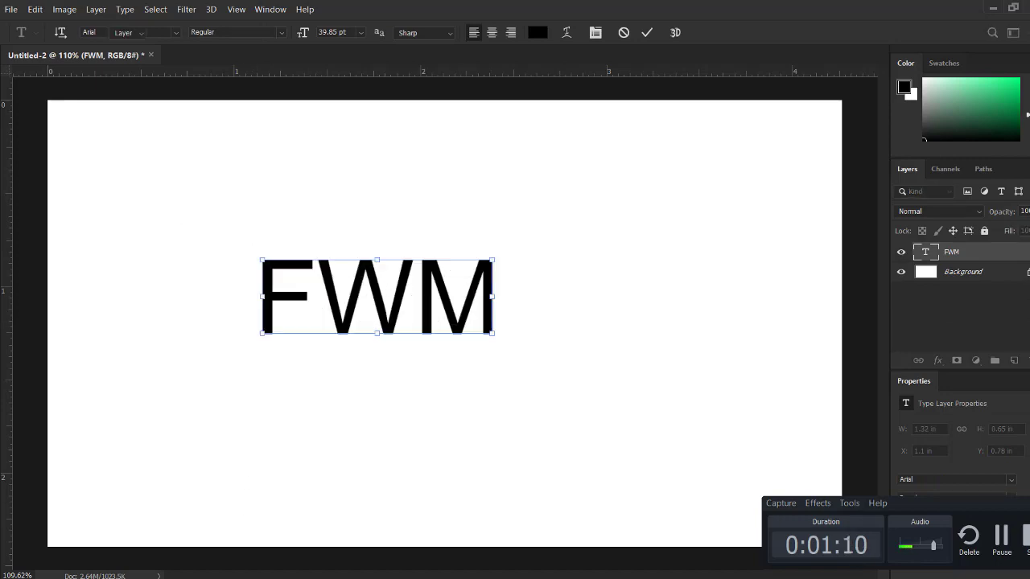
{"action": "key", "text": "v"}
{"action": "key", "text": "alt+Tab"}
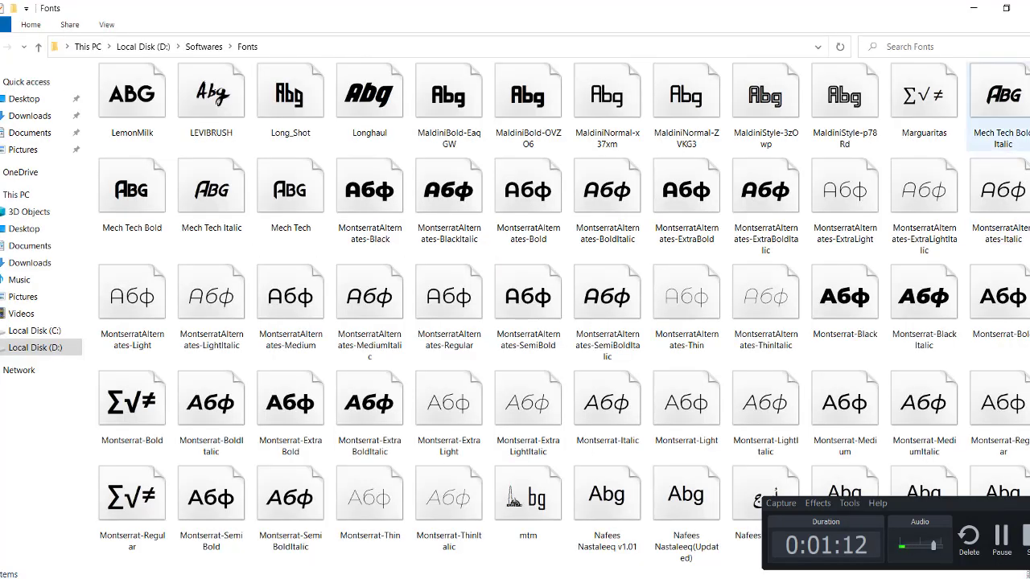
Scroll the Fonts folder and select the theboldfont file.
{"action": "scroll", "coordinate": [997, 422], "scroll_direction": "down", "scroll_amount": 1}
{"action": "scroll", "coordinate": [997, 422], "scroll_direction": "down", "scroll_amount": 10}
{"action": "scroll", "coordinate": [997, 423], "scroll_direction": "down", "scroll_amount": 1}
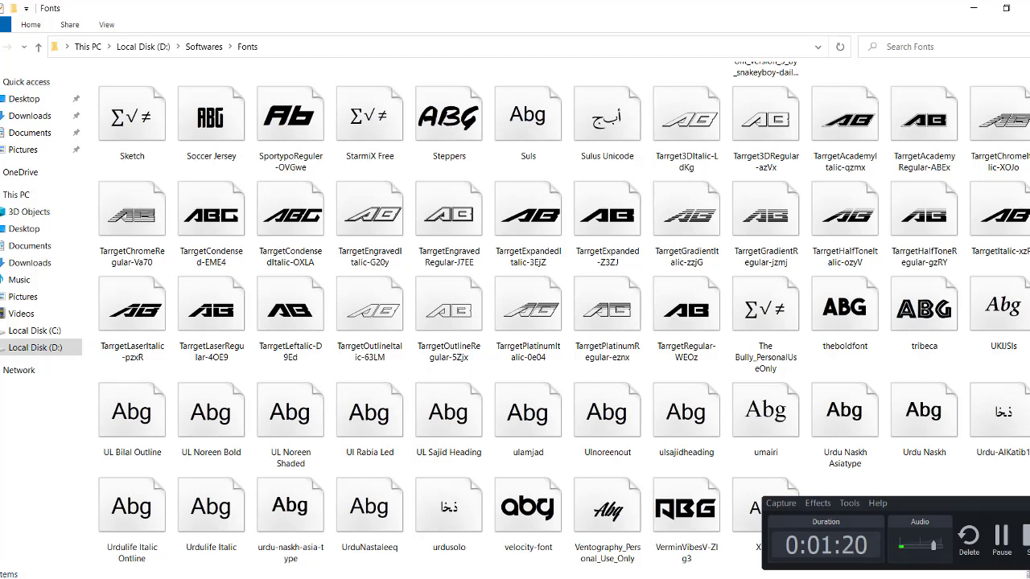
{"action": "scroll", "coordinate": [564, 314], "scroll_direction": "up", "scroll_amount": 1}
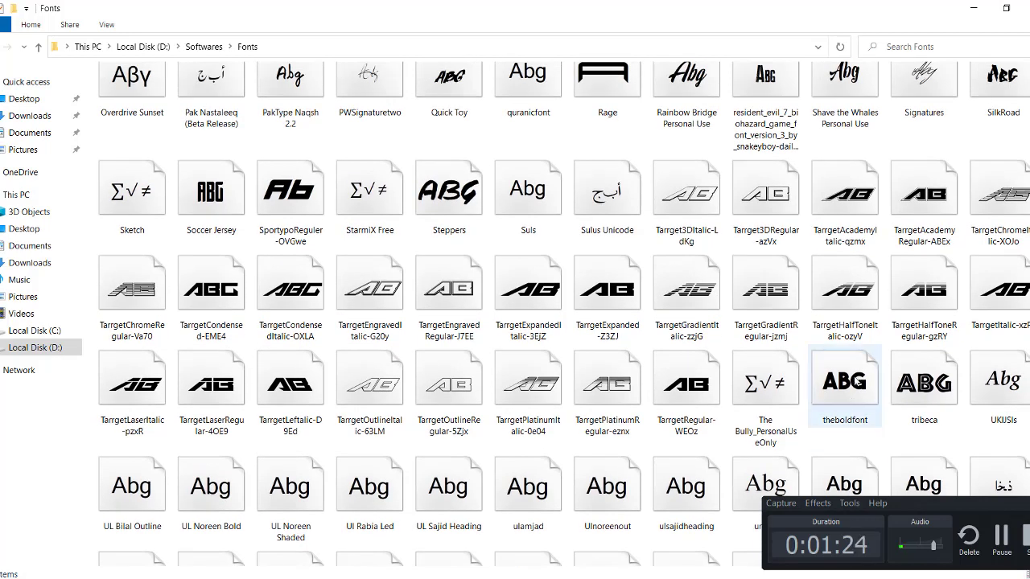
{"action": "scroll", "coordinate": [924, 382], "scroll_direction": "up", "scroll_amount": 1}
{"action": "scroll", "coordinate": [923, 382], "scroll_direction": "down", "scroll_amount": 1}
{"action": "scroll", "coordinate": [924, 382], "scroll_direction": "down", "scroll_amount": 1}
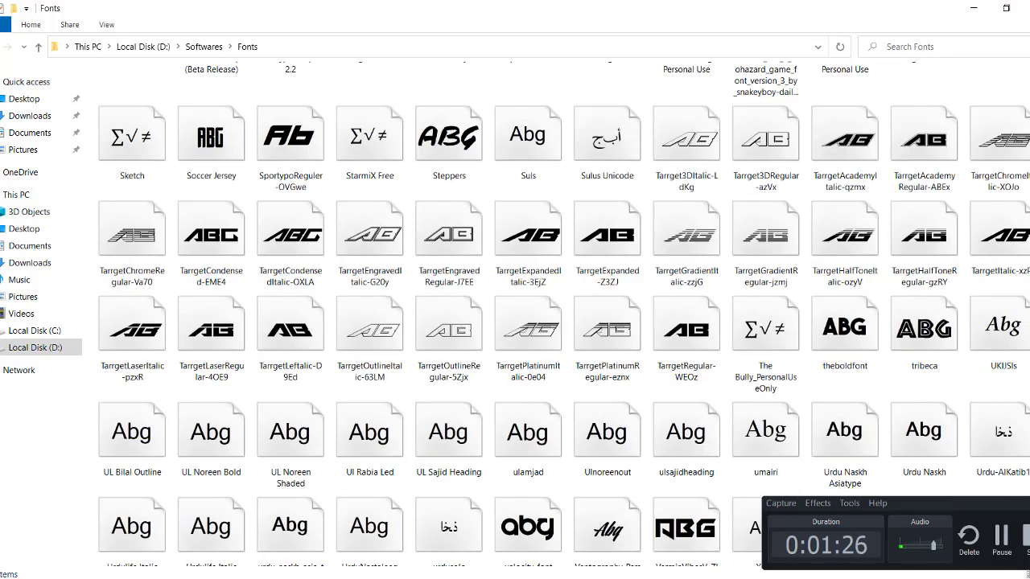
{"action": "left_click", "coordinate": [842, 306]}
Preview theboldfont, install The Bold Font, and close the preview.
{"action": "double_click", "coordinate": [841, 306]}
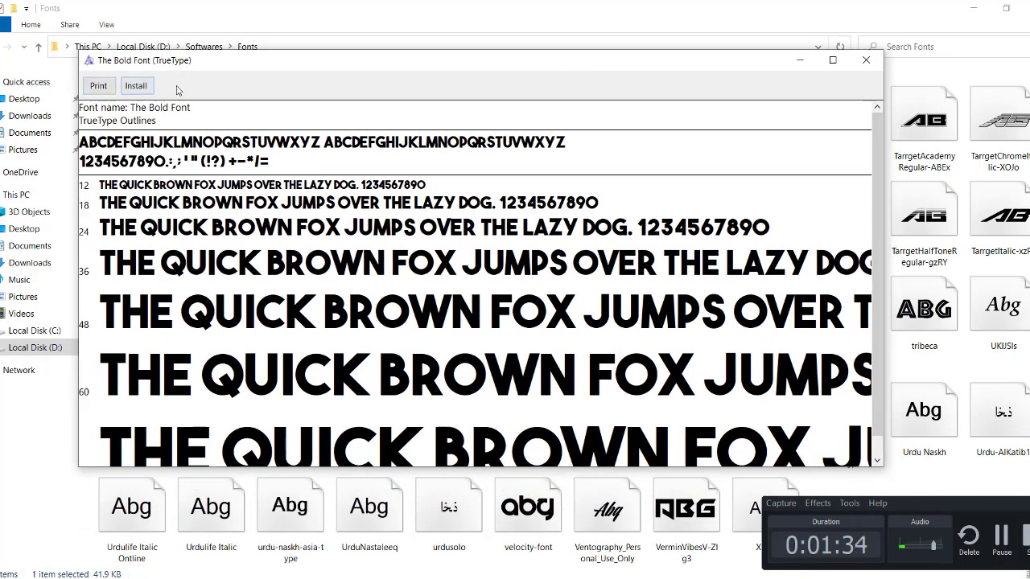
{"action": "left_click", "coordinate": [136, 86]}
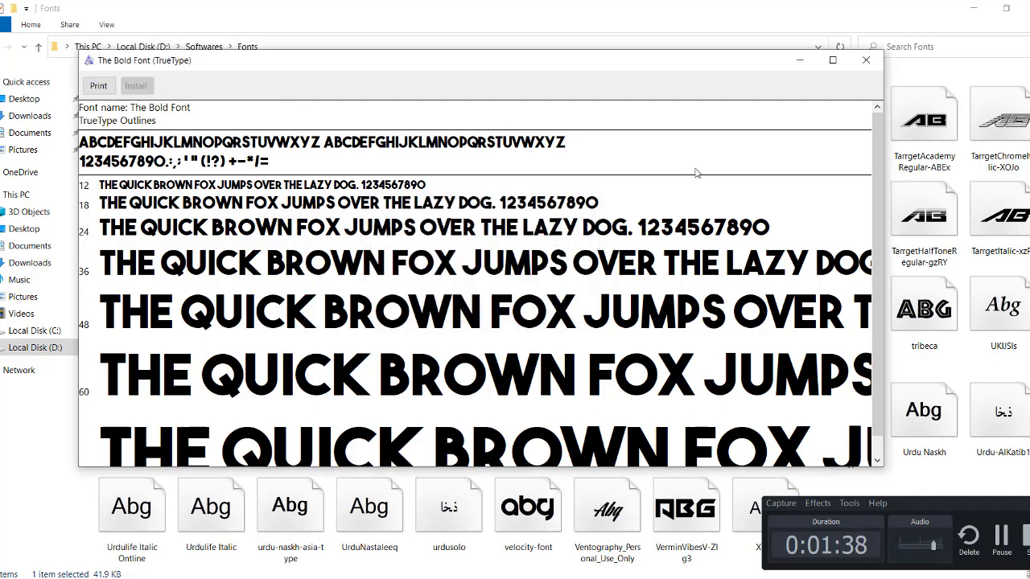
{"action": "left_click", "coordinate": [866, 60]}
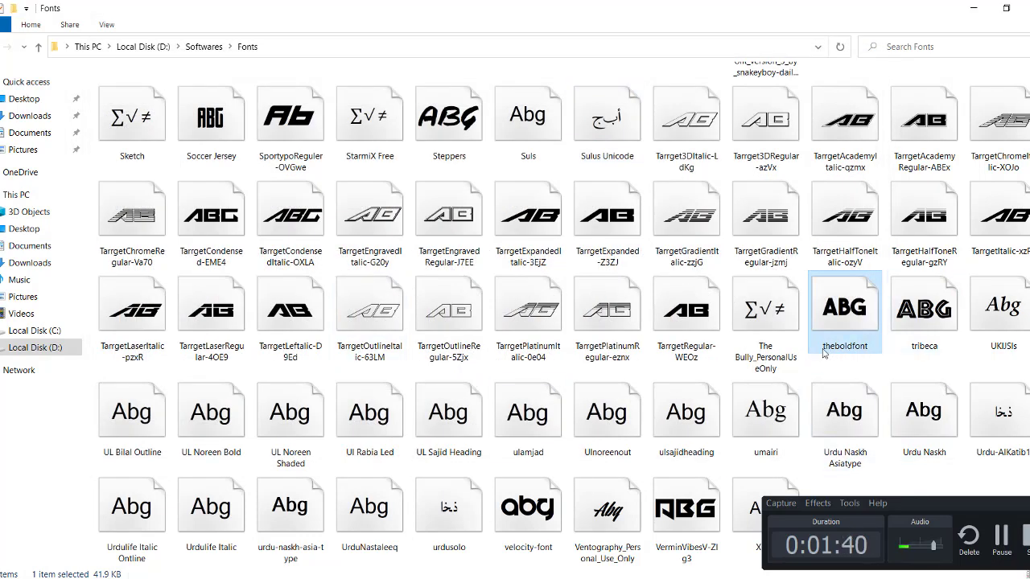
Change the FWM text's font from Arial to The Bold Font and commit the edit.
{"action": "key", "text": "alt+Tab"}
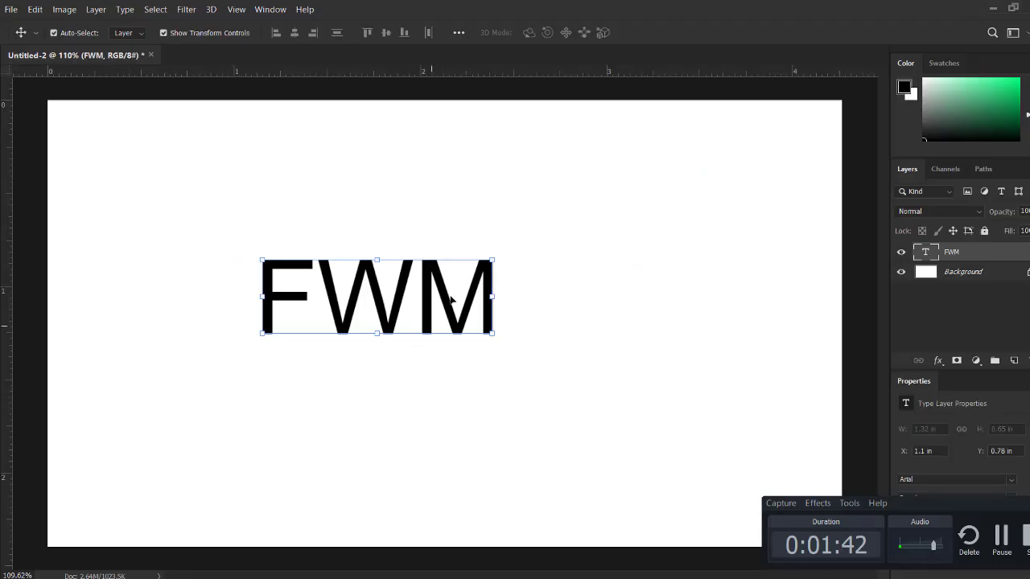
{"action": "double_click", "coordinate": [413, 298]}
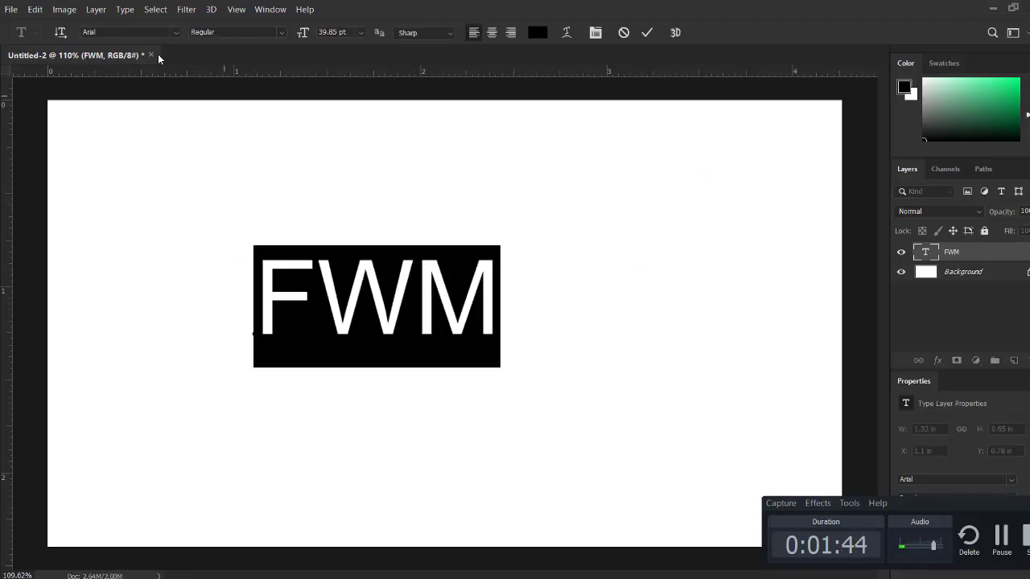
{"action": "left_click", "coordinate": [89, 32]}
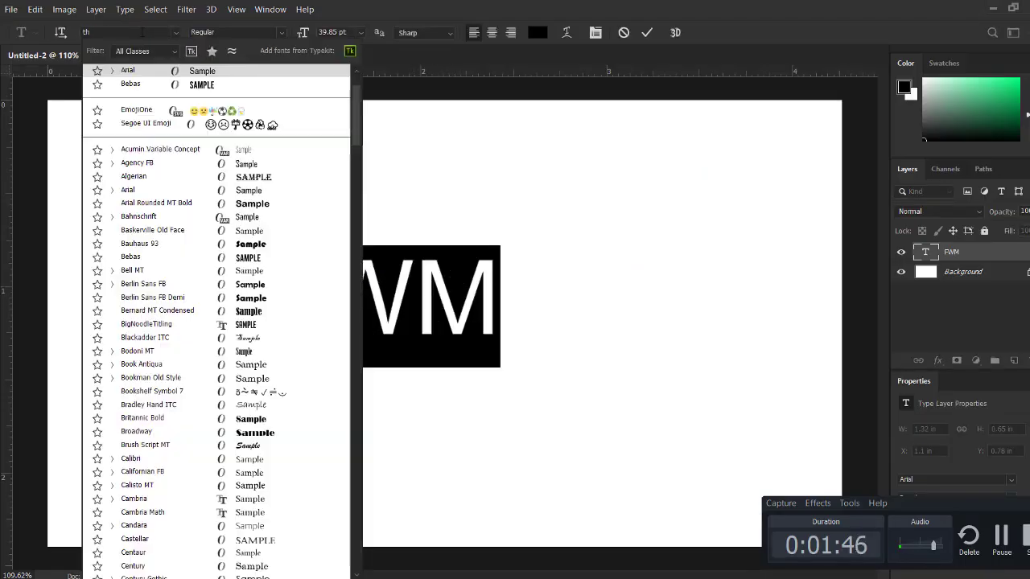
{"action": "type", "text": "thebold"}
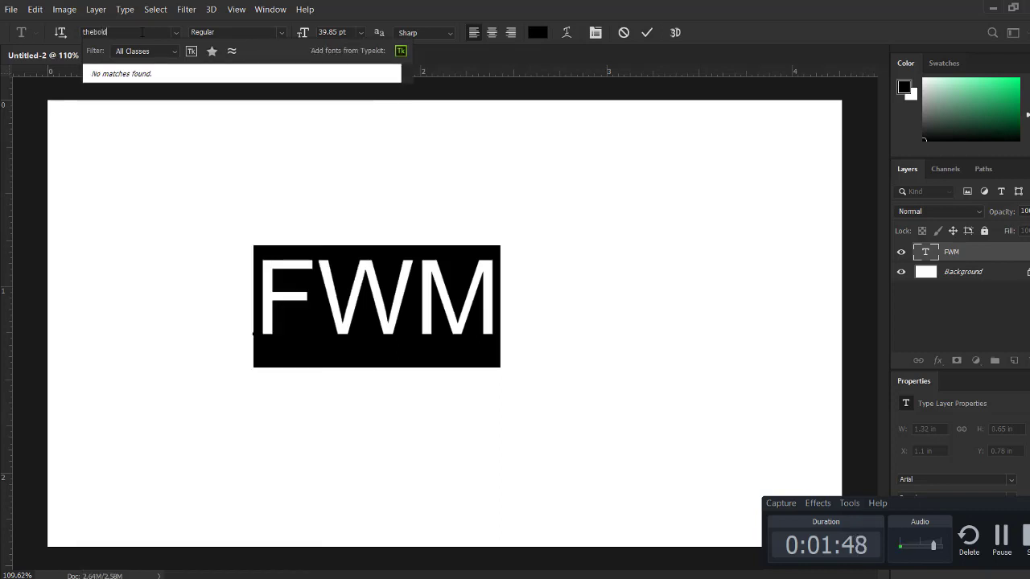
{"action": "key", "text": "BackSpace"}
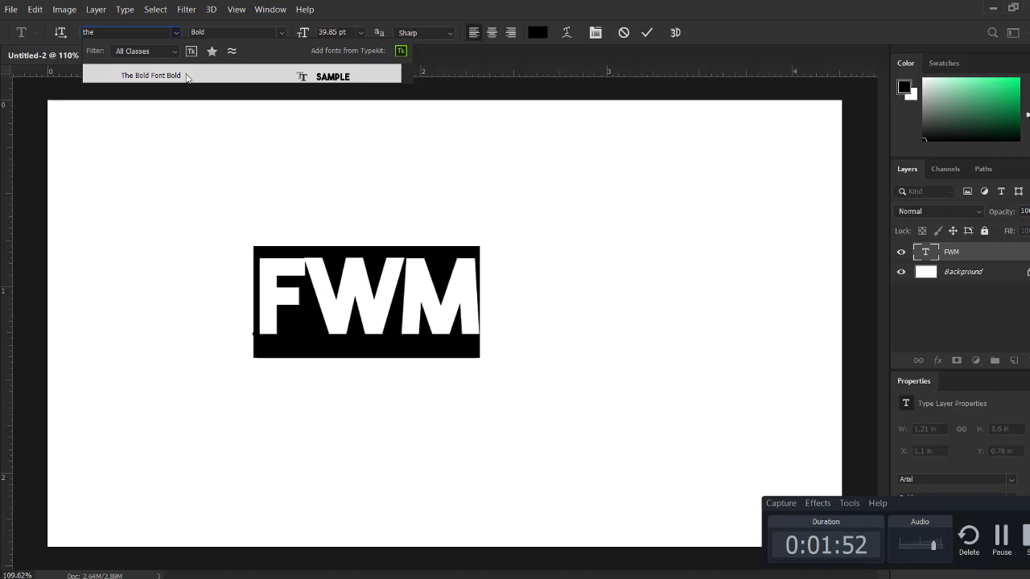
{"action": "left_click", "coordinate": [338, 78]}
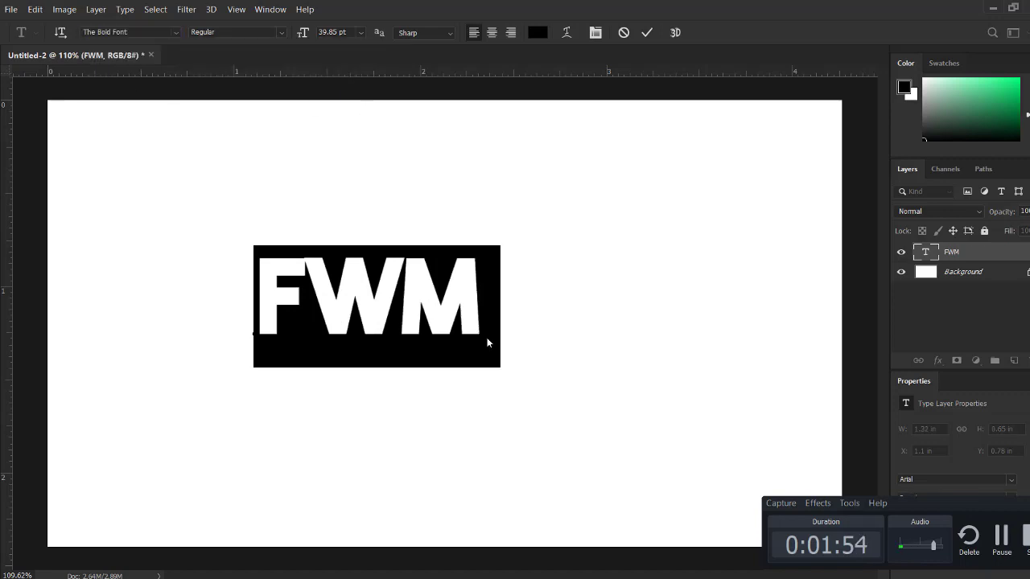
{"action": "key", "text": "ctrl+Return"}
Jump to the C fonts, preview Call of Ops Duty, then install Crimes Times Six.
{"action": "key", "text": "v"}
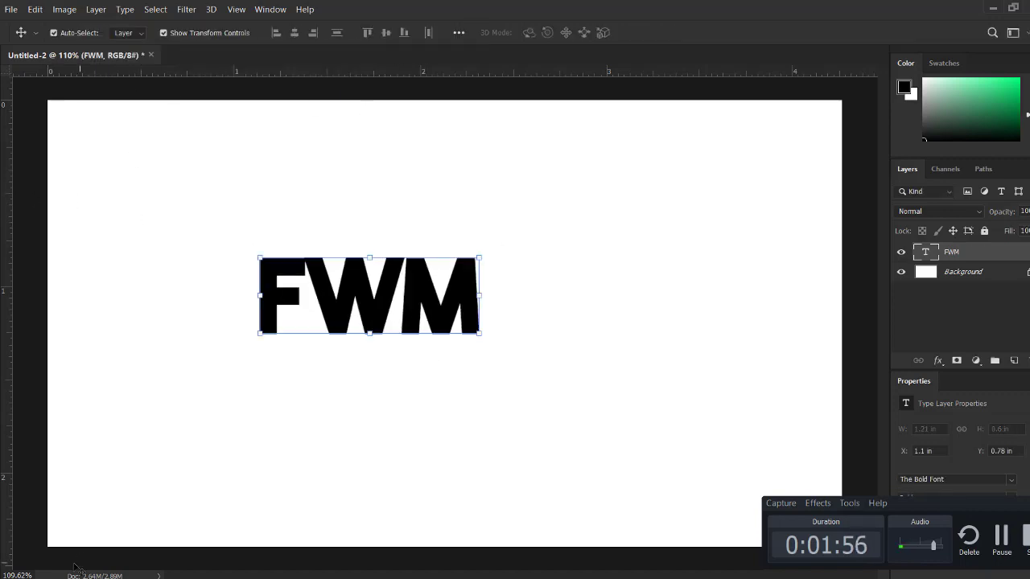
{"action": "key", "text": "alt+Tab"}
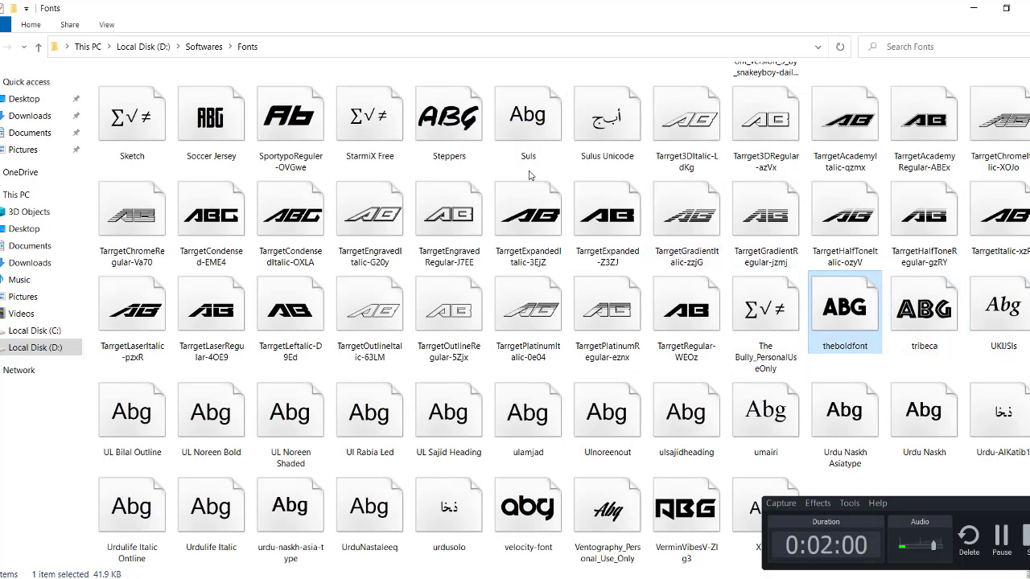
{"action": "key", "text": "c"}
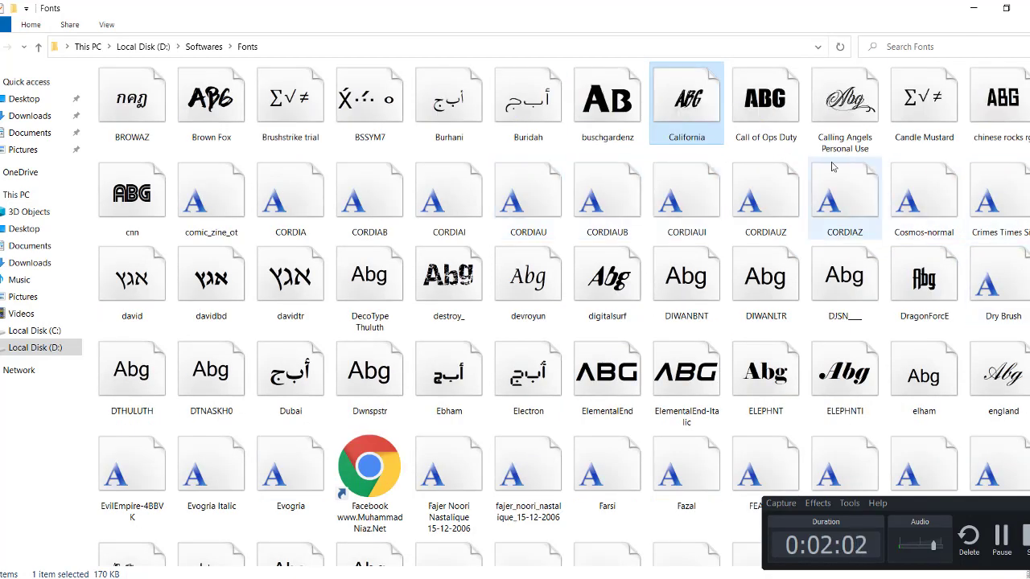
{"action": "double_click", "coordinate": [775, 113]}
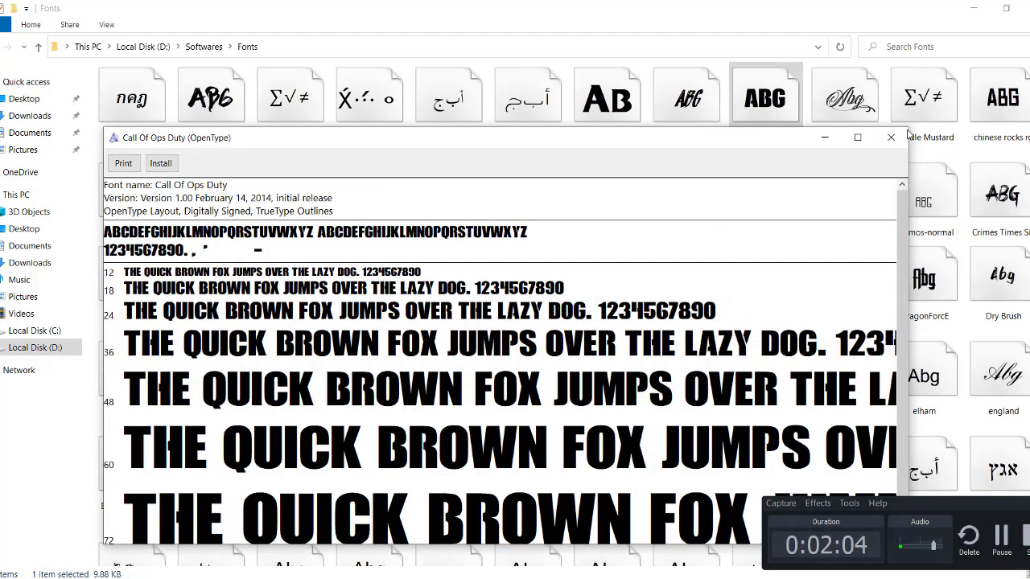
{"action": "left_click", "coordinate": [904, 140]}
{"action": "double_click", "coordinate": [1003, 194]}
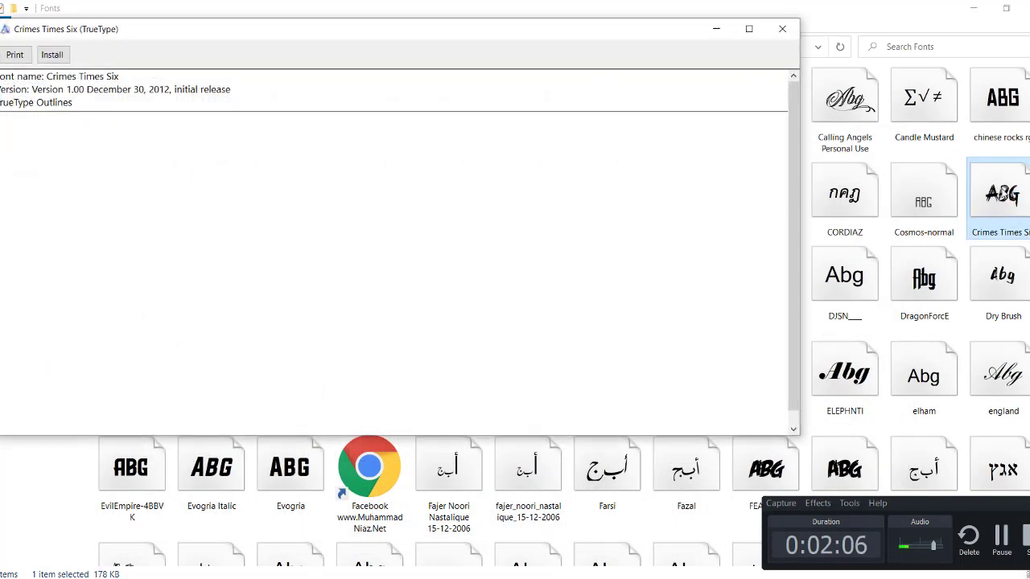
{"action": "left_click", "coordinate": [51, 55]}
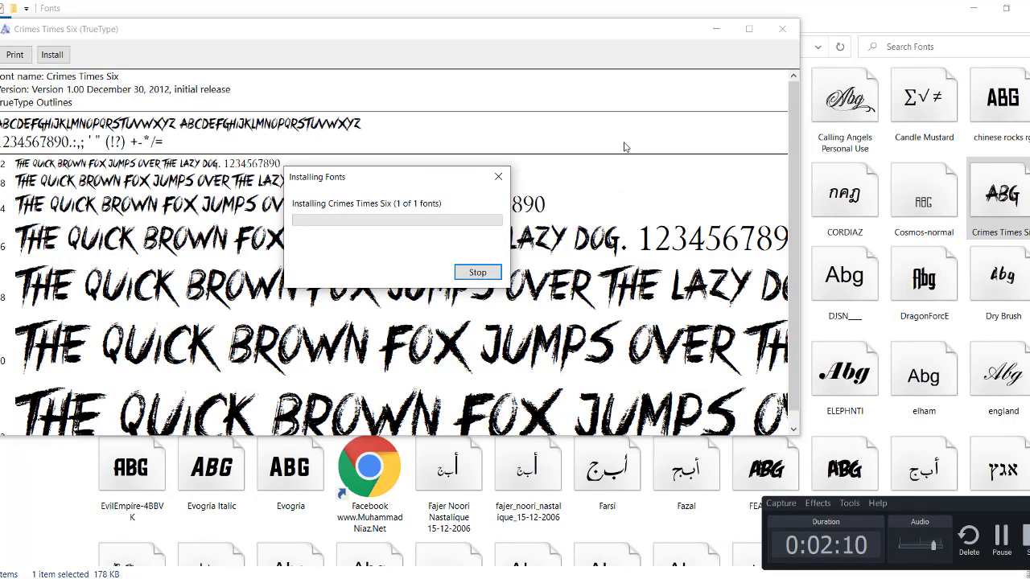
{"action": "left_click", "coordinate": [782, 30]}
Search 'crim' in the font field and apply Crimes Times Six to the FWM text.
{"action": "key", "text": "alt+Tab"}
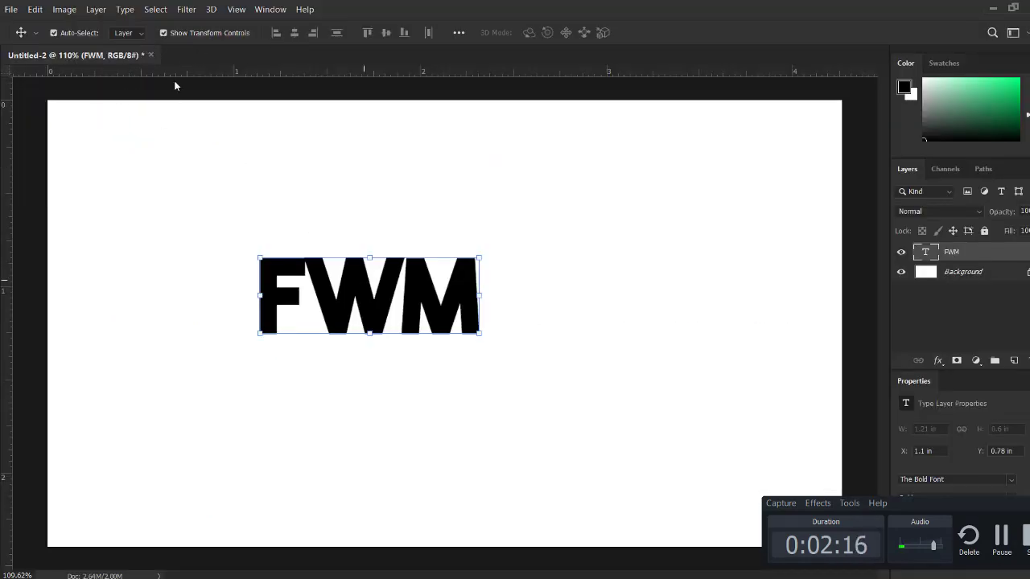
{"action": "double_click", "coordinate": [368, 295]}
{"action": "left_click", "coordinate": [132, 32]}
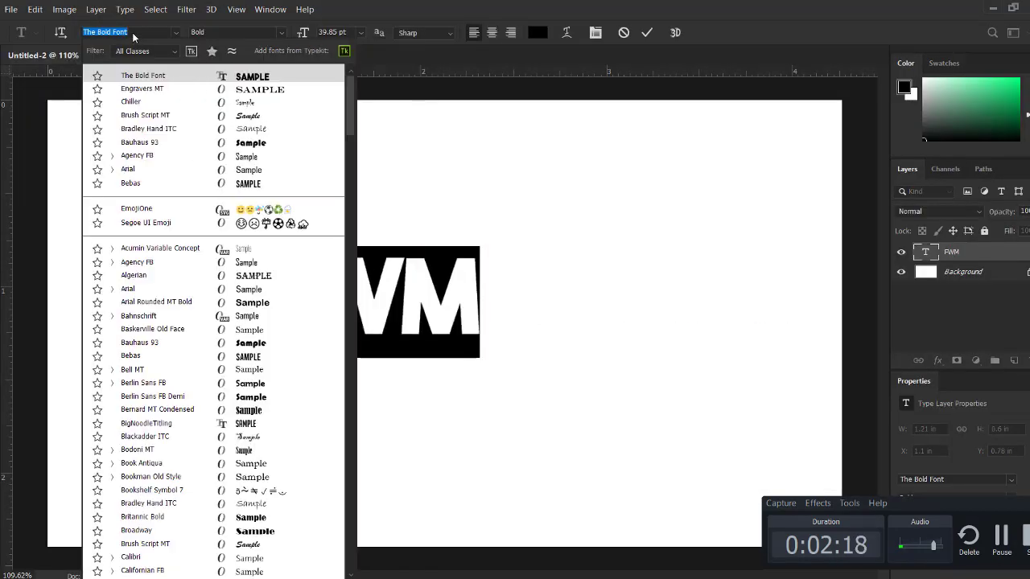
{"action": "type", "text": "crim"}
{"action": "type", "text": "l"}
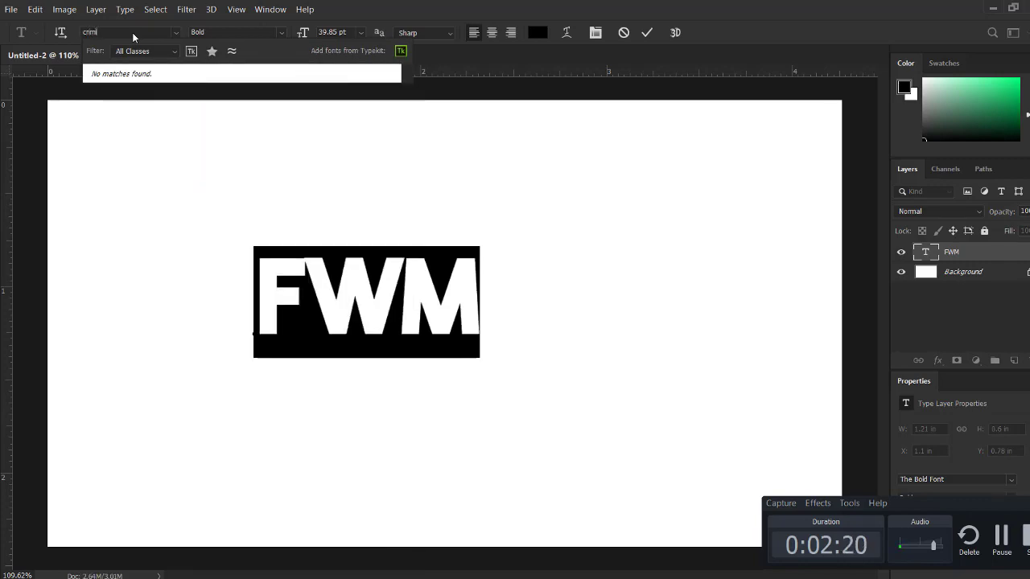
{"action": "key", "text": "BackSpace"}
{"action": "key", "text": "Return"}
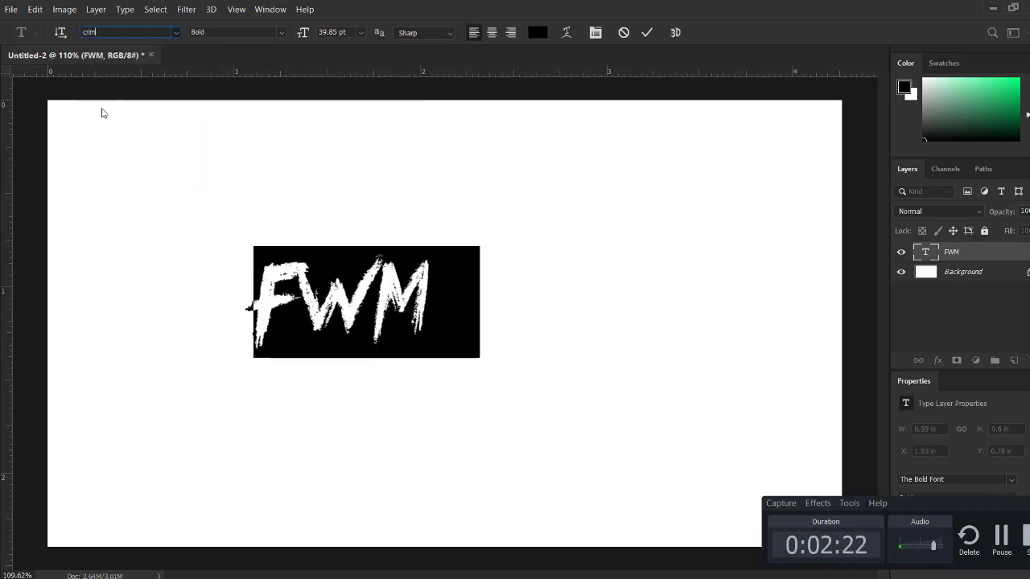
{"action": "key", "text": "ctrl+Return"}
{"action": "key", "text": "v"}
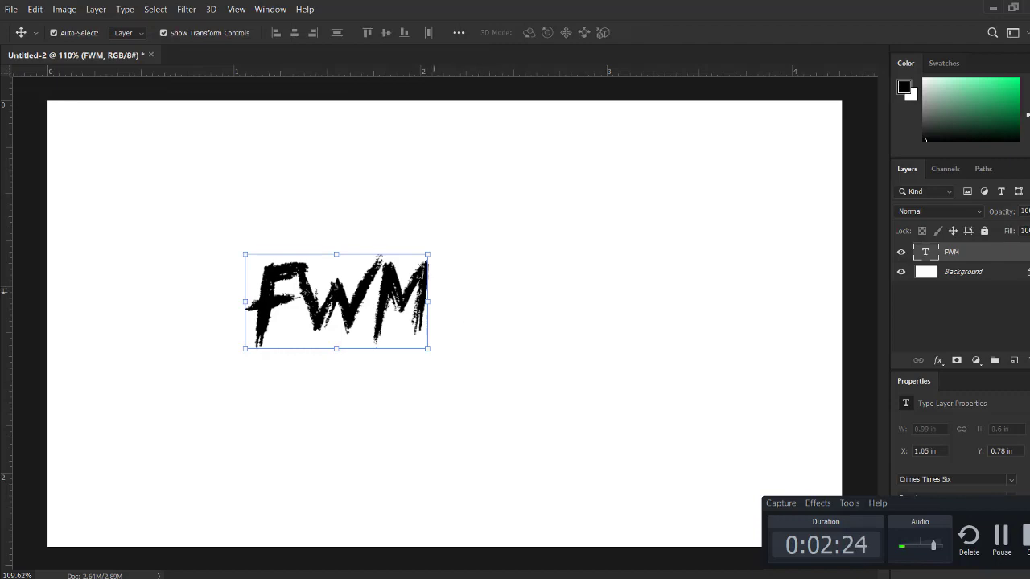
{"action": "scroll", "coordinate": [310, 287], "scroll_direction": "up", "scroll_amount": 2}
{"action": "scroll", "coordinate": [310, 287], "scroll_direction": "up", "scroll_amount": 2}
{"action": "scroll", "coordinate": [309, 287], "scroll_direction": "down", "scroll_amount": 3}
{"action": "scroll", "coordinate": [310, 286], "scroll_direction": "up", "scroll_amount": 3}
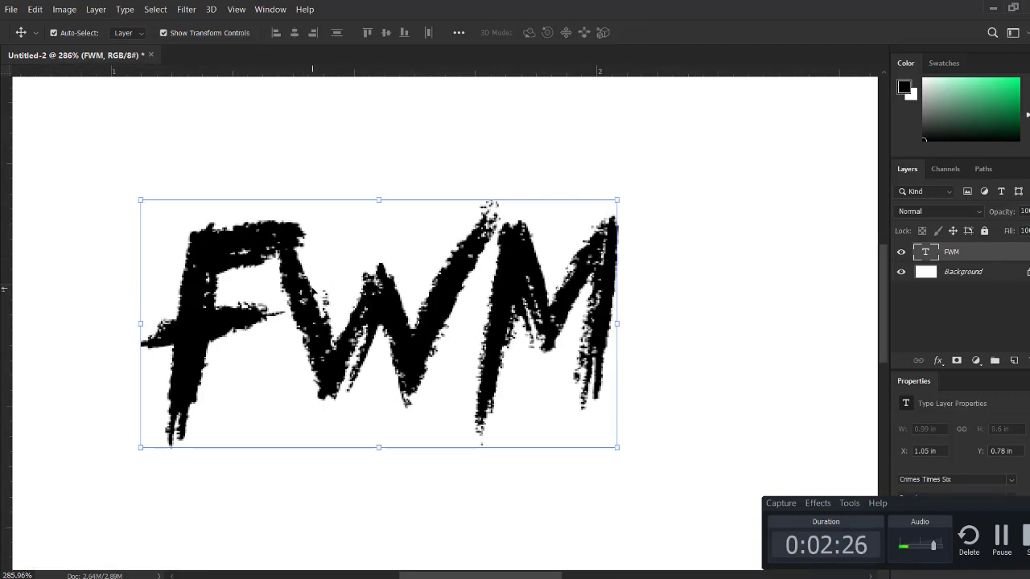
{"action": "scroll", "coordinate": [316, 287], "scroll_direction": "up", "scroll_amount": 1}
Browse D:\Softwares\Fonts down to the Tarrget font family.
{"action": "key", "text": "alt+Tab"}
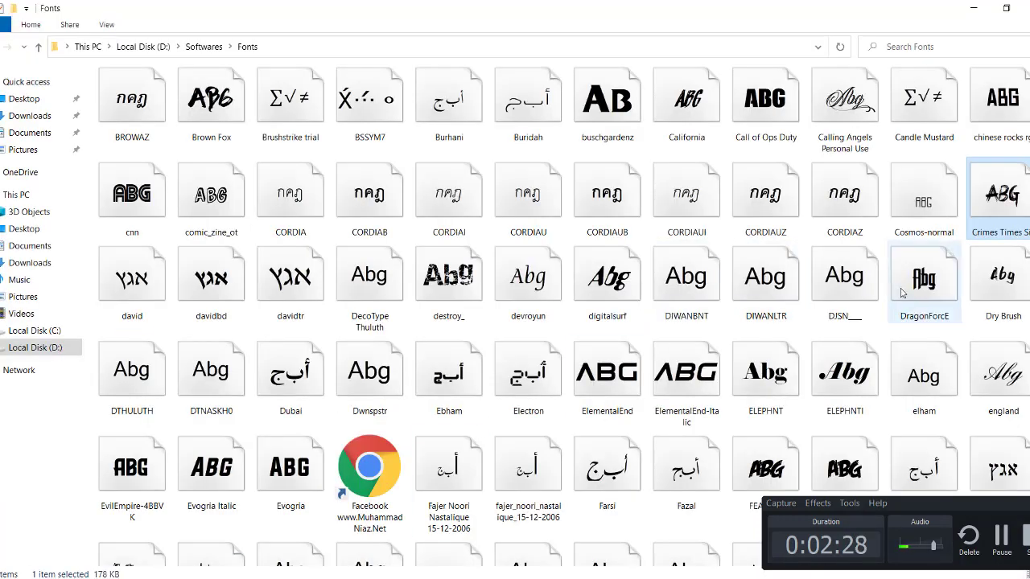
{"action": "scroll", "coordinate": [989, 362], "scroll_direction": "up", "scroll_amount": 10}
{"action": "scroll", "coordinate": [908, 337], "scroll_direction": "up", "scroll_amount": 5}
{"action": "scroll", "coordinate": [907, 337], "scroll_direction": "up", "scroll_amount": 1}
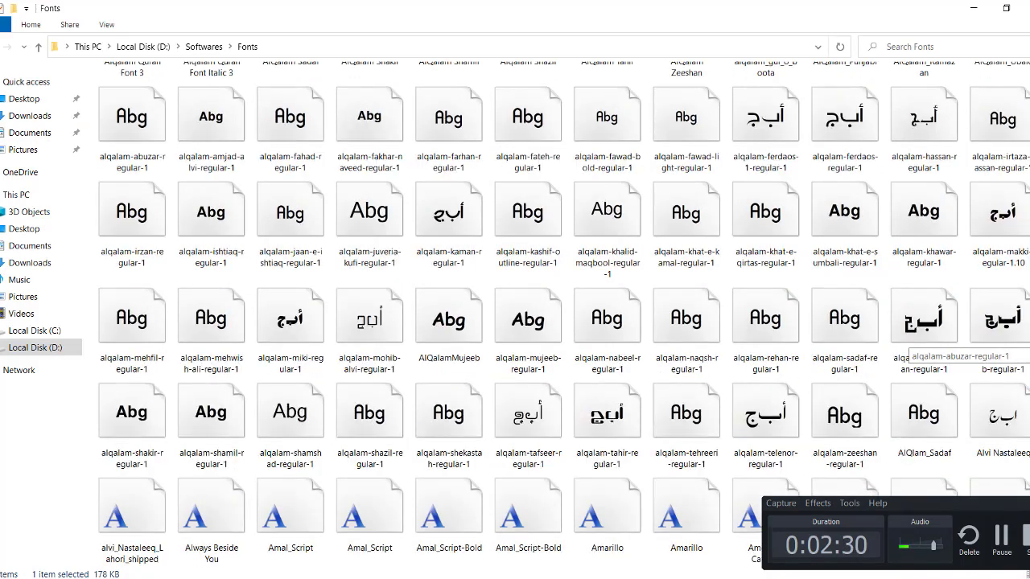
{"action": "scroll", "coordinate": [907, 336], "scroll_direction": "up", "scroll_amount": 8}
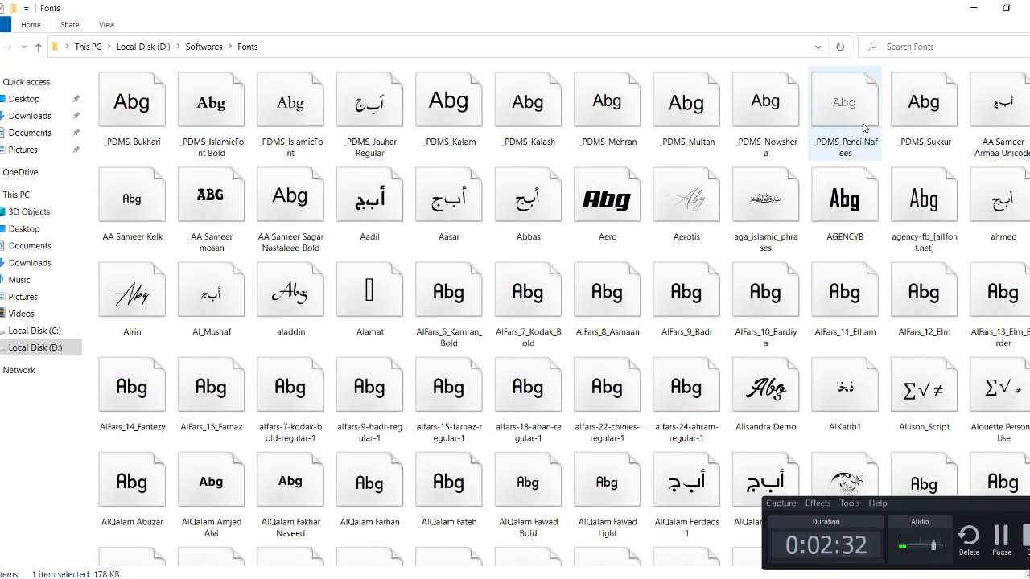
{"action": "scroll", "coordinate": [845, 105], "scroll_direction": "down", "scroll_amount": 3}
{"action": "scroll", "coordinate": [857, 129], "scroll_direction": "down", "scroll_amount": 8}
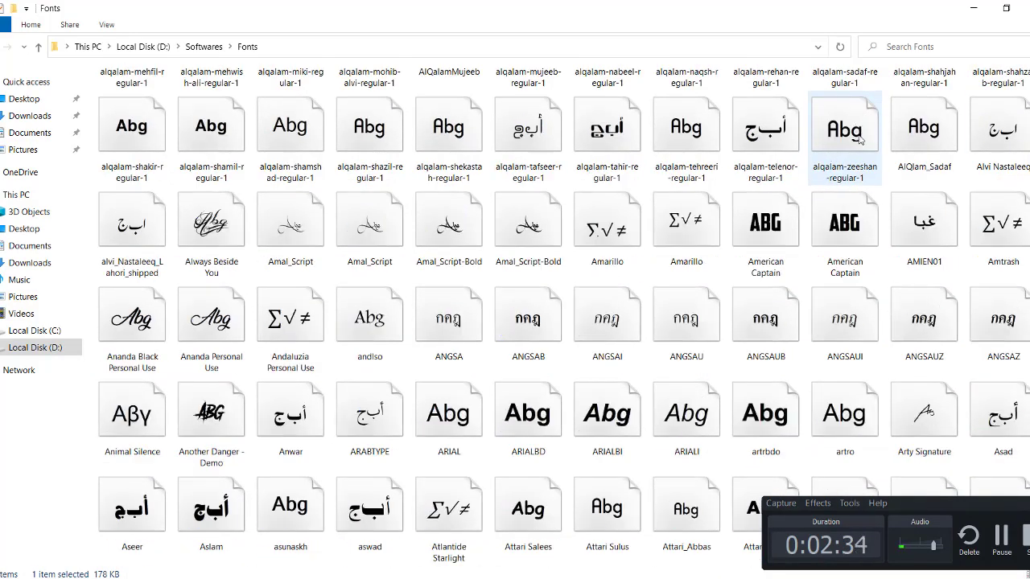
{"action": "scroll", "coordinate": [958, 213], "scroll_direction": "down", "scroll_amount": 5}
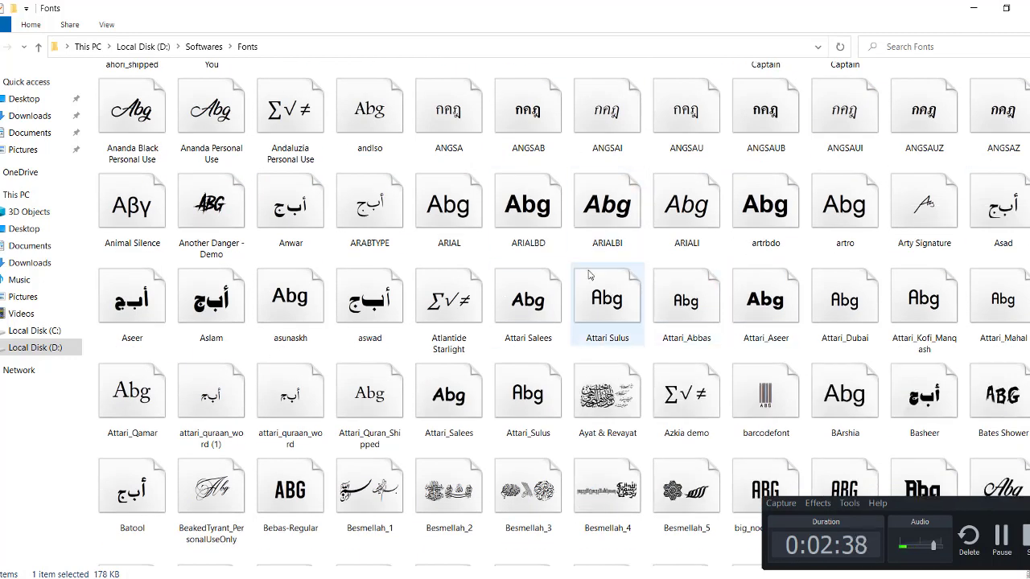
{"action": "scroll", "coordinate": [913, 288], "scroll_direction": "down", "scroll_amount": 10}
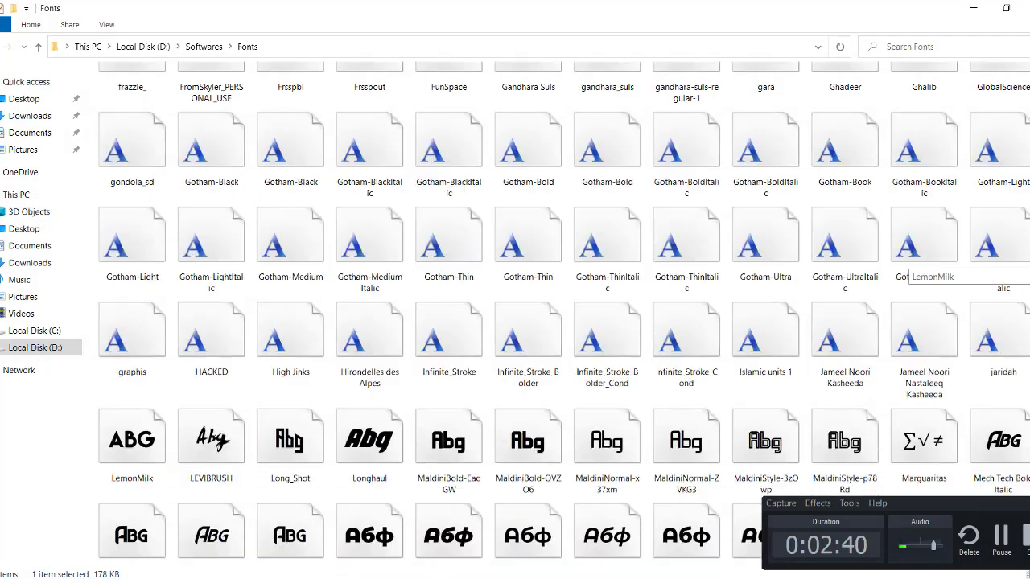
{"action": "scroll", "coordinate": [789, 282], "scroll_direction": "down", "scroll_amount": 10}
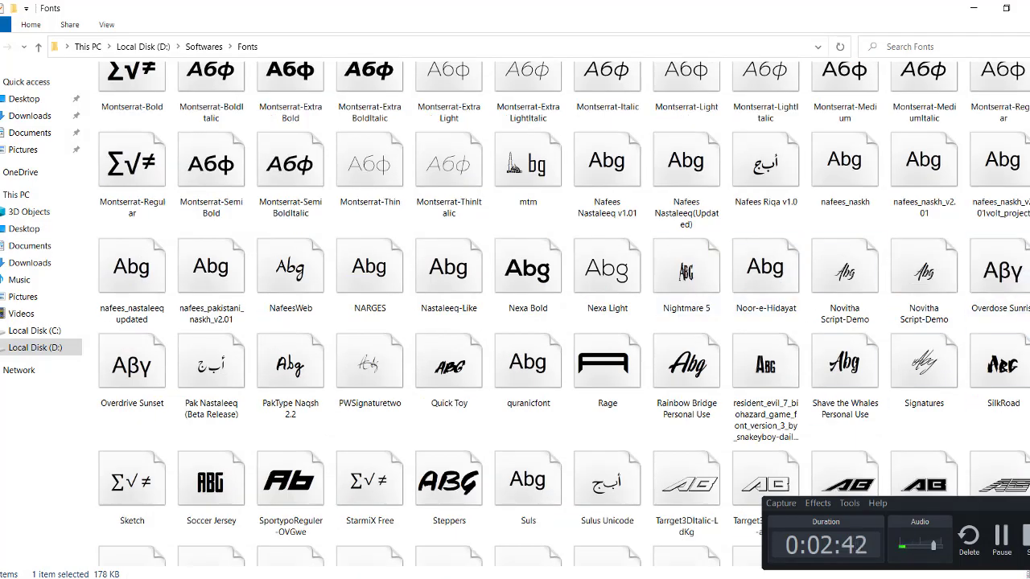
{"action": "scroll", "coordinate": [925, 402], "scroll_direction": "down", "scroll_amount": 3}
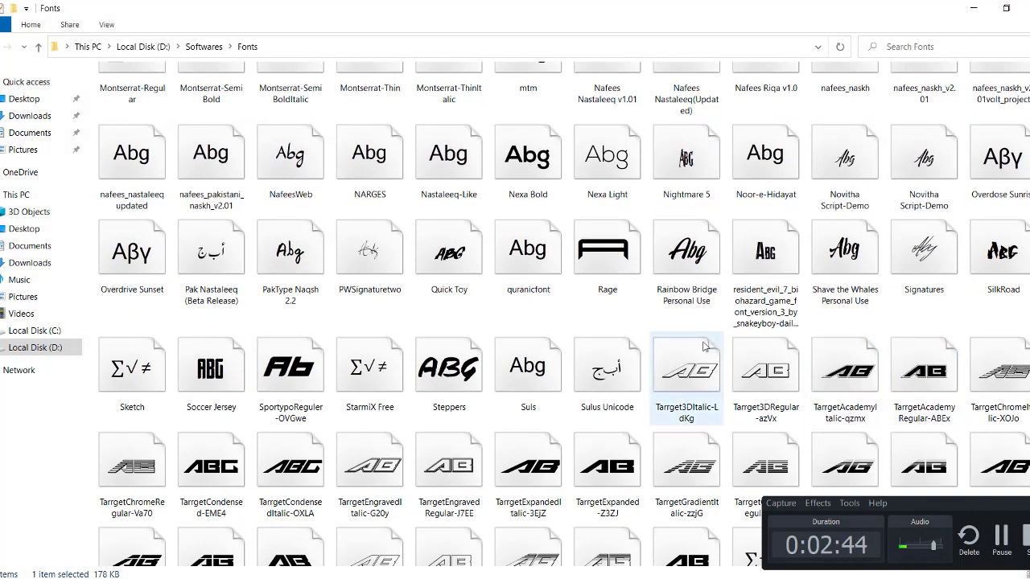
Open Font settings by searching 'fonts' in Start, and move the window beside the folder.
{"action": "key", "text": "super"}
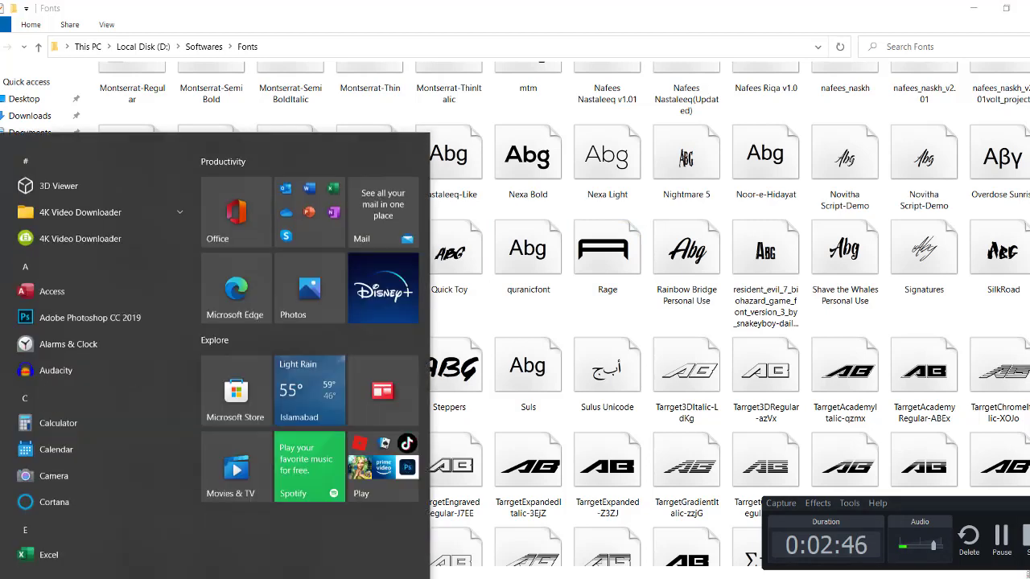
{"action": "type", "text": "fonts"}
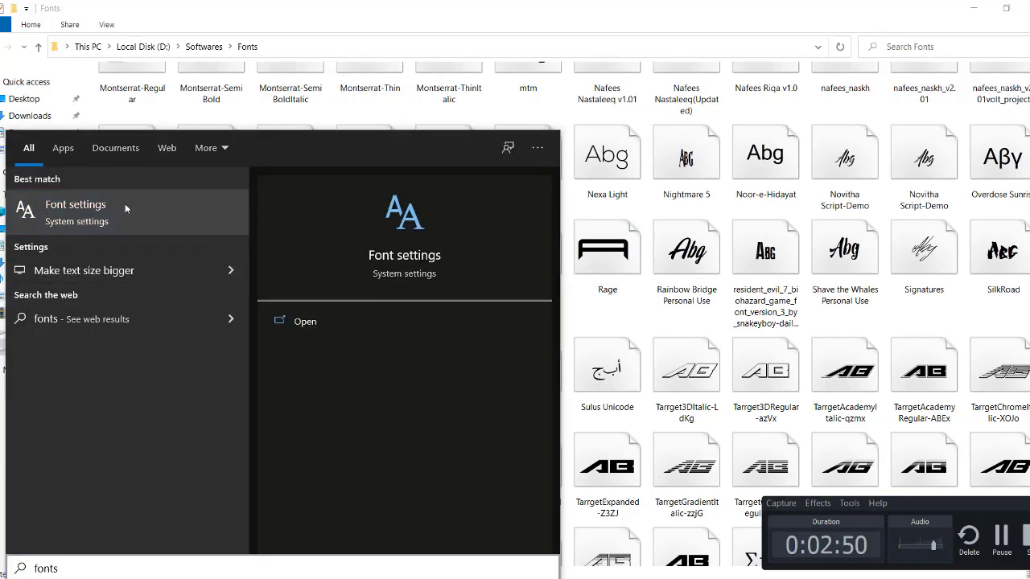
{"action": "left_click", "coordinate": [124, 205]}
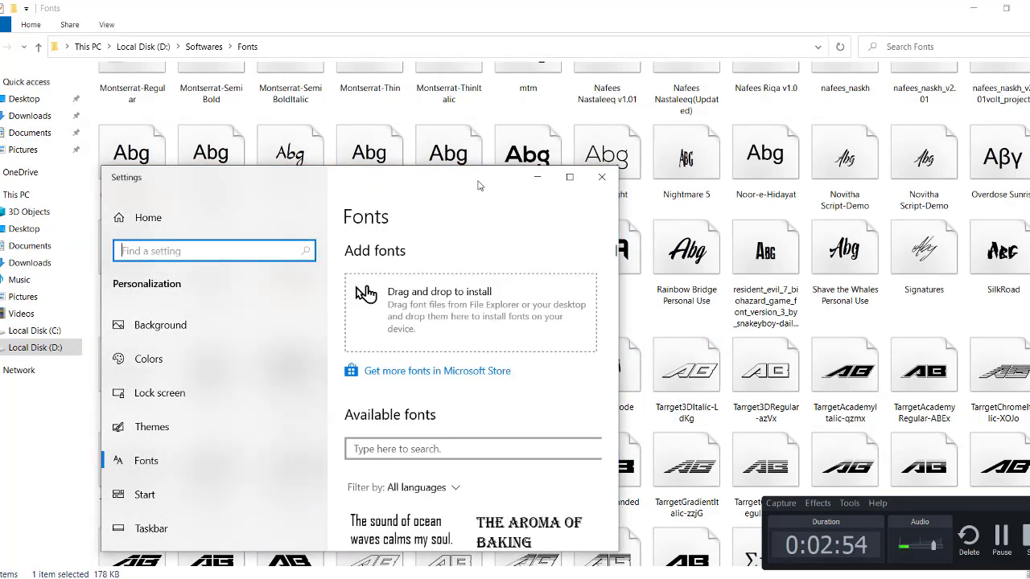
{"action": "left_click_drag", "start_coordinate": [475, 181], "coordinate": [328, 148]}
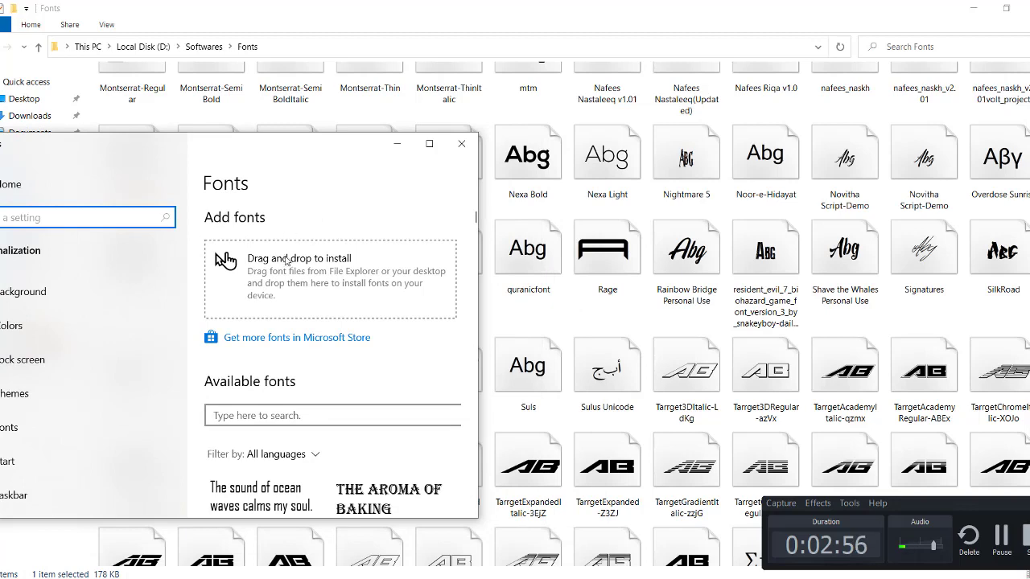
Select all font files in the Fonts folder, then close the Font settings window.
{"action": "left_click", "coordinate": [601, 258]}
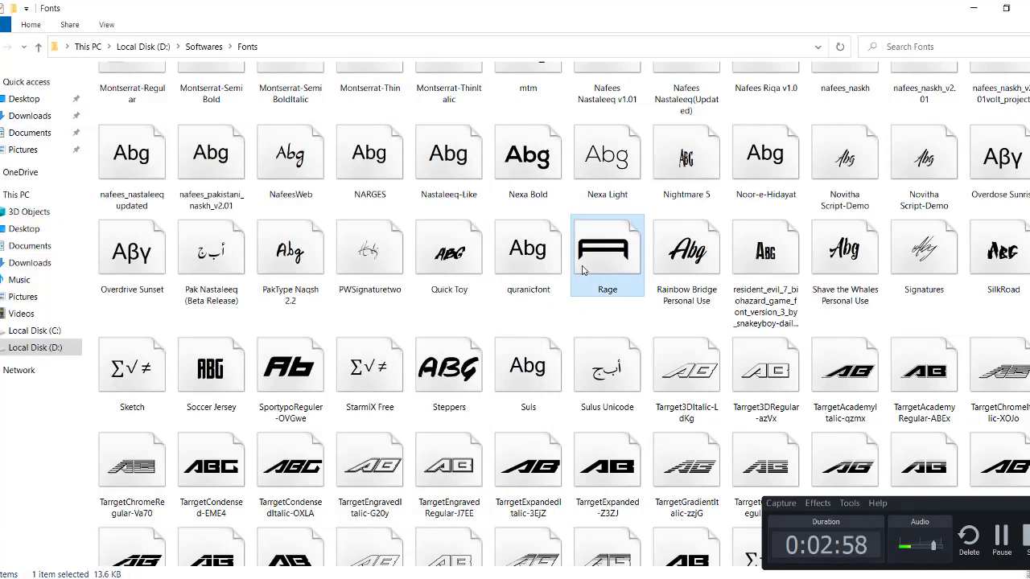
{"action": "mouse_move", "coordinate": [290, 370]}
{"action": "left_mouse_down"}
{"action": "mouse_move", "coordinate": [201, 559]}
{"action": "mouse_move", "coordinate": [352, 311]}
{"action": "left_mouse_up"}
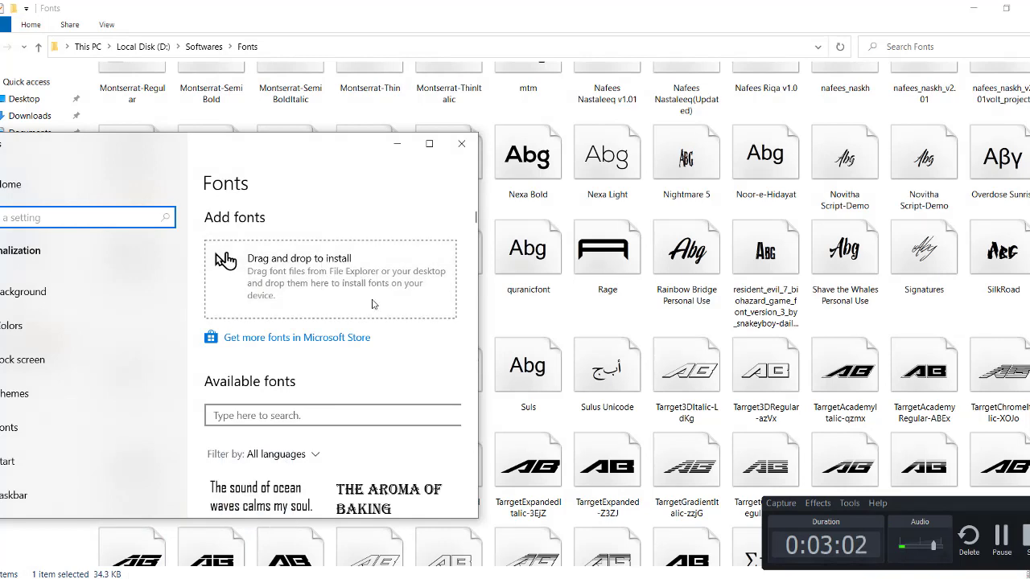
{"action": "left_click", "coordinate": [535, 256]}
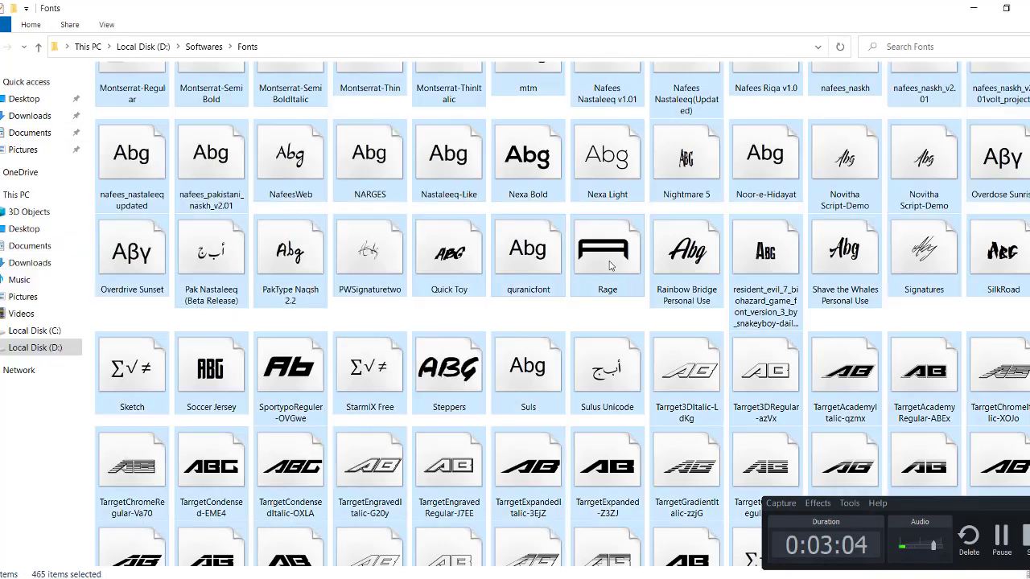
{"action": "key", "text": "ctrl+a"}
{"action": "left_click_drag", "start_coordinate": [320, 448], "coordinate": [239, 500]}
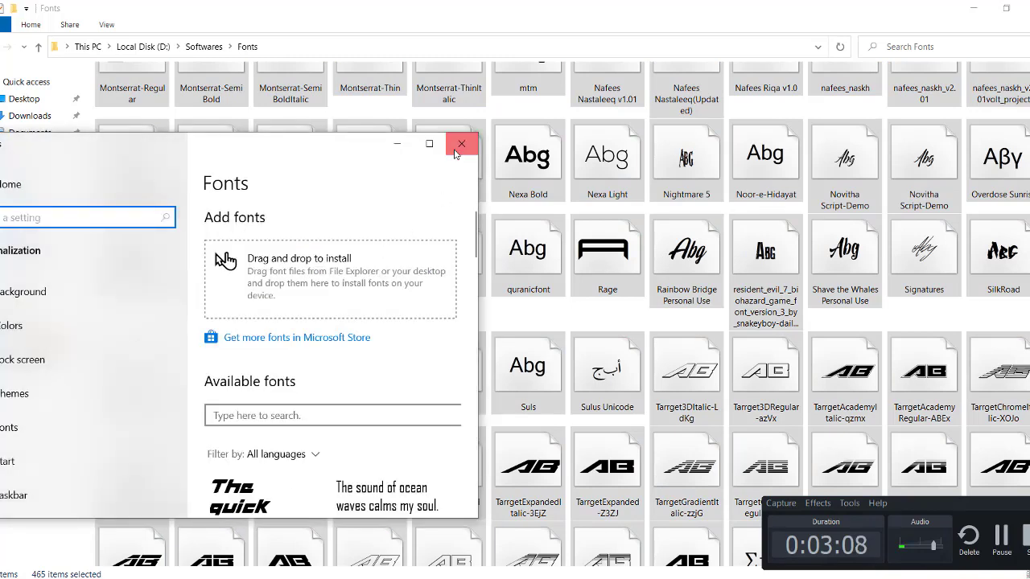
{"action": "left_click", "coordinate": [459, 141]}
{"action": "key", "text": "alt+Tab"}
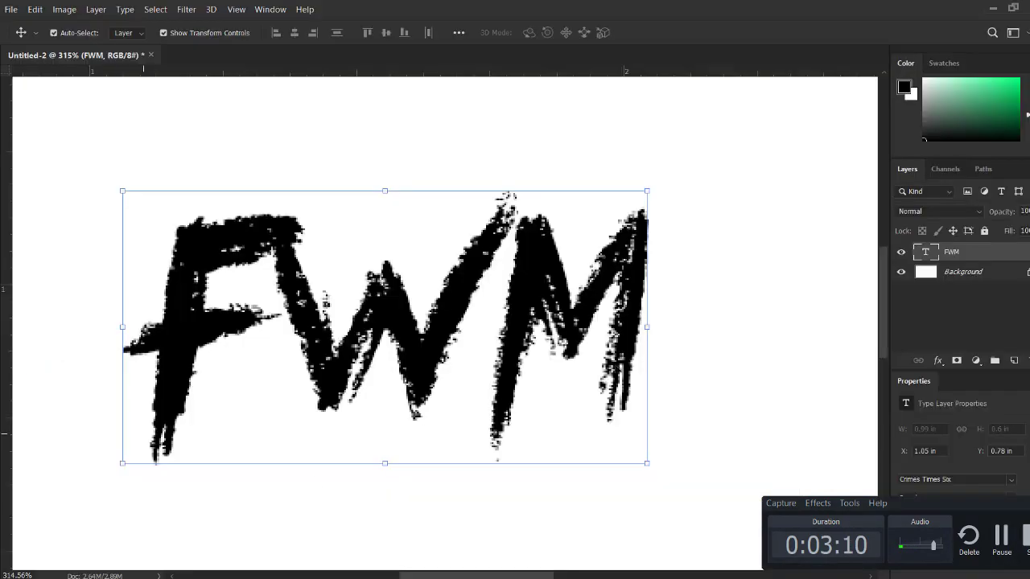
{"action": "scroll", "coordinate": [616, 304], "scroll_direction": "down", "scroll_amount": 3}
{"action": "scroll", "coordinate": [615, 304], "scroll_direction": "up", "scroll_amount": 3}
{"action": "scroll", "coordinate": [616, 304], "scroll_direction": "down", "scroll_amount": 3}
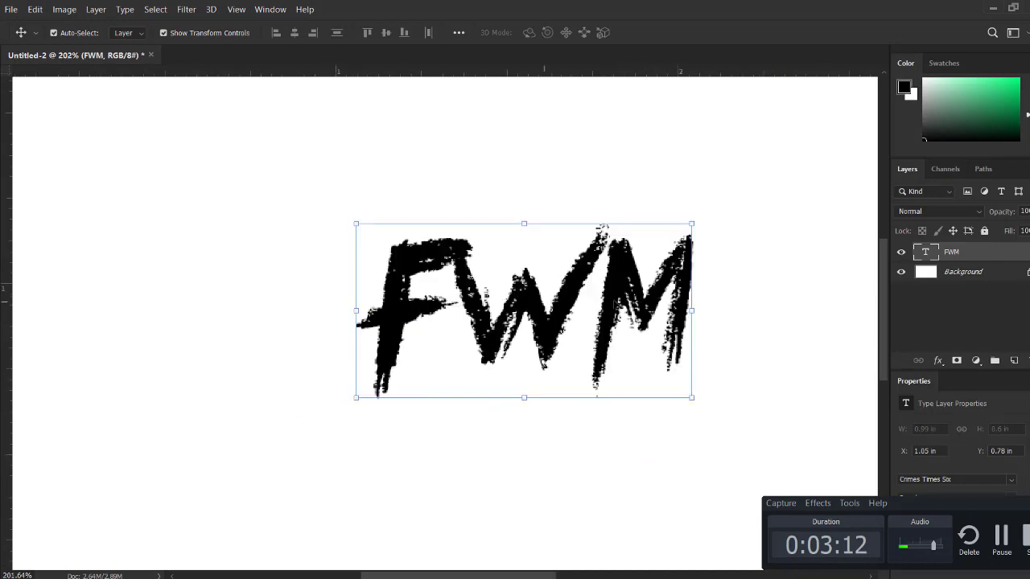
{"action": "scroll", "coordinate": [615, 304], "scroll_direction": "up", "scroll_amount": 3}
{"action": "scroll", "coordinate": [615, 304], "scroll_direction": "down", "scroll_amount": 3}
{"action": "scroll", "coordinate": [671, 291], "scroll_direction": "up", "scroll_amount": 3}
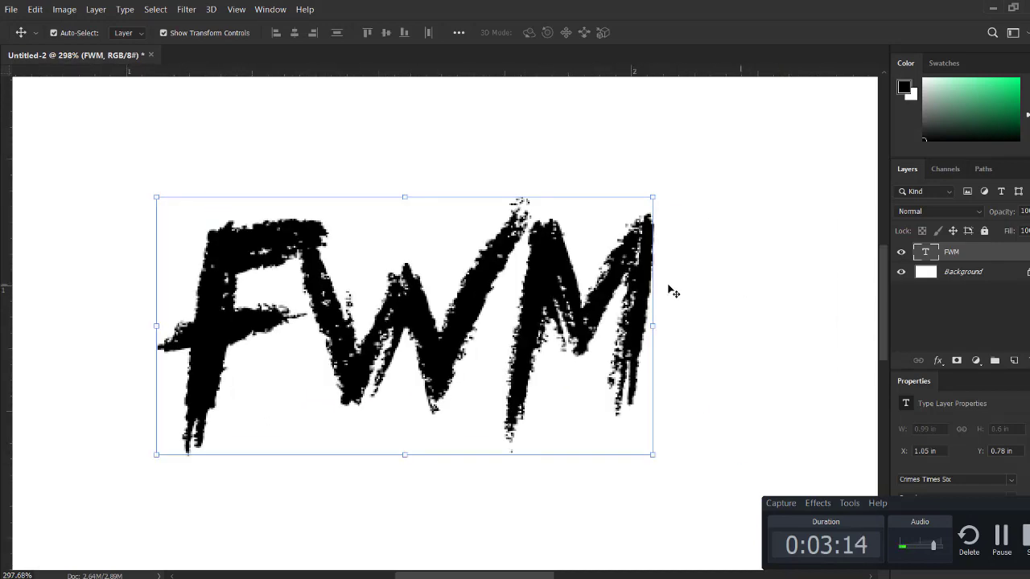
{"action": "scroll", "coordinate": [472, 289], "scroll_direction": "down", "scroll_amount": 3}
{"action": "scroll", "coordinate": [444, 290], "scroll_direction": "up", "scroll_amount": 3}
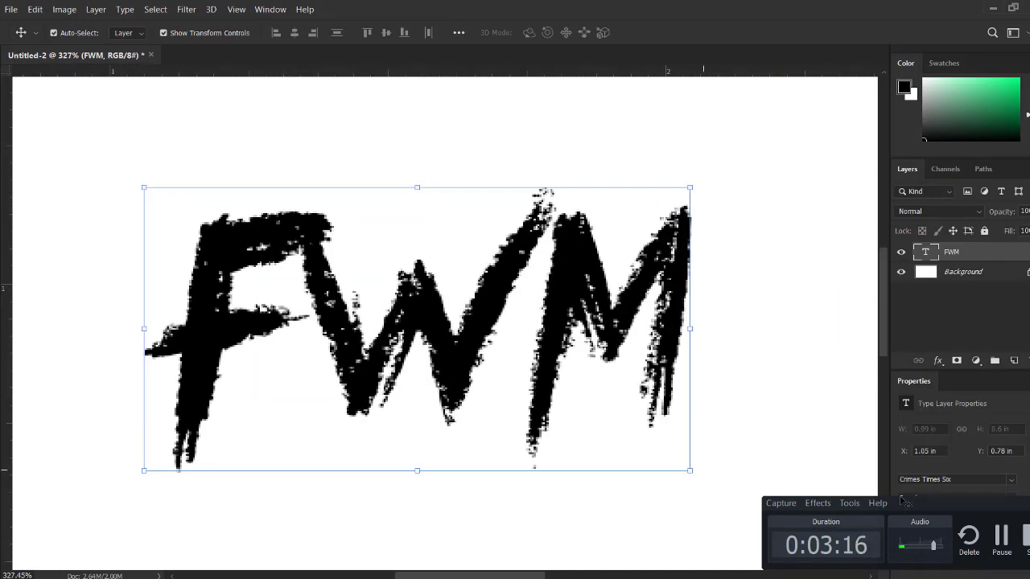